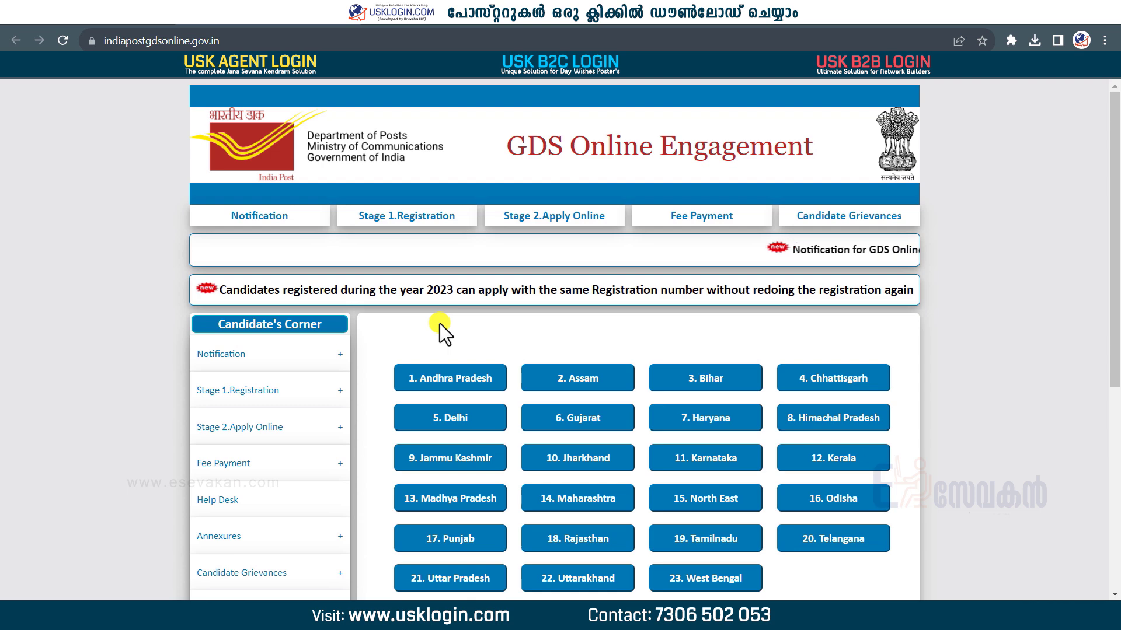
Step: Bring up the Stage 1.Registration submenu on the portal homepage
{"action": "mouse_move", "coordinate": [430, 219]}
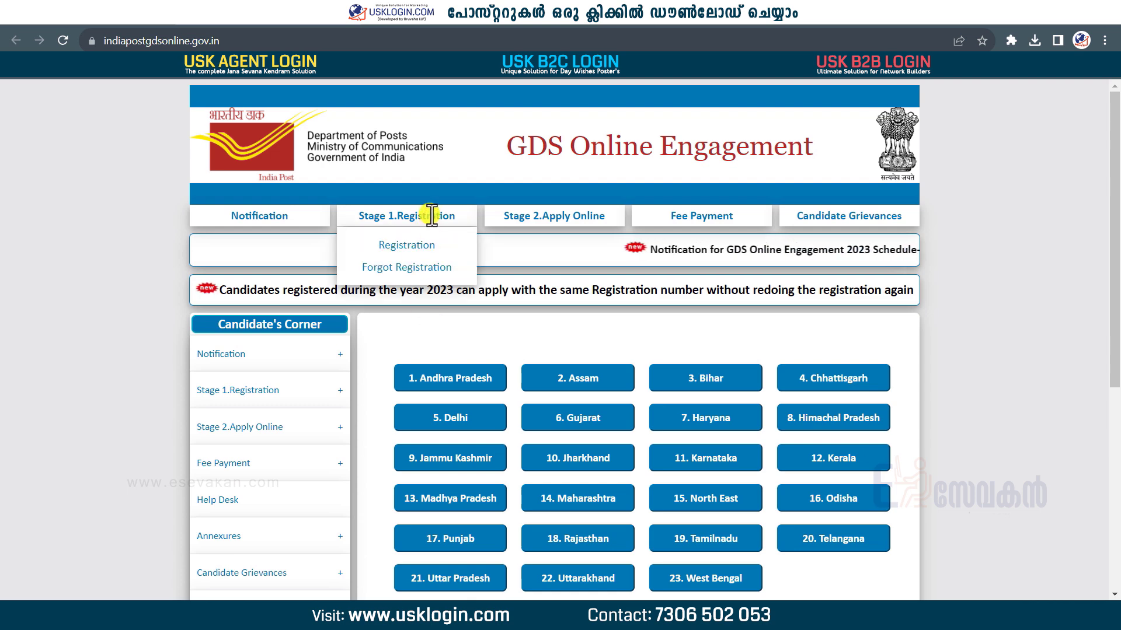
Step: Open the new-candidate registration form and validate the mobile number with its OTP
{"action": "left_click", "coordinate": [405, 246]}
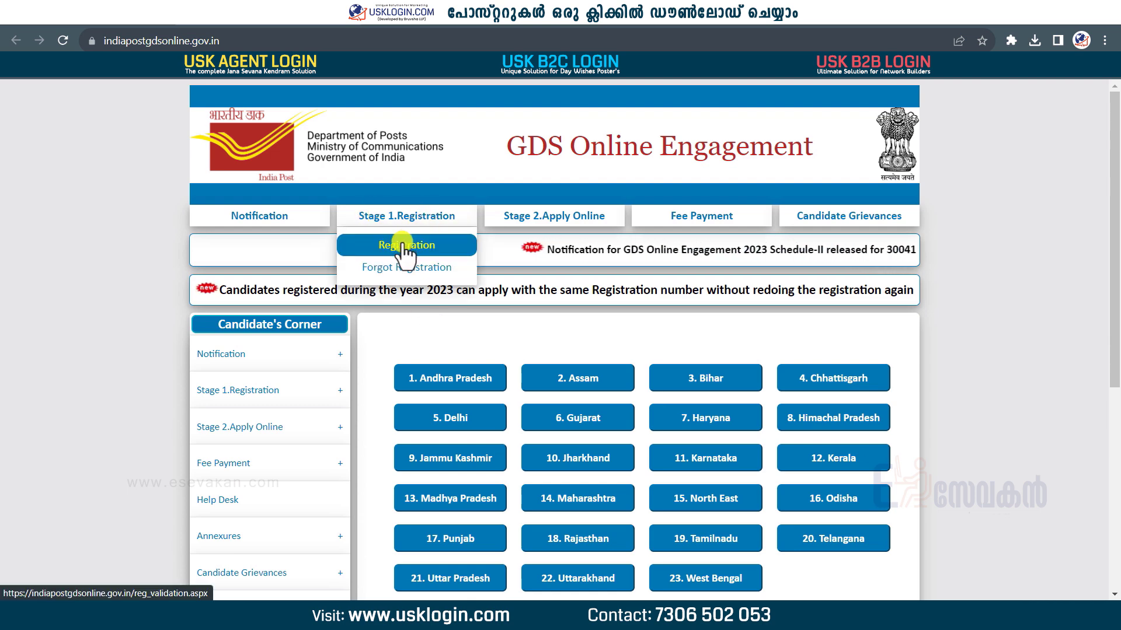
{"action": "left_click", "coordinate": [538, 299]}
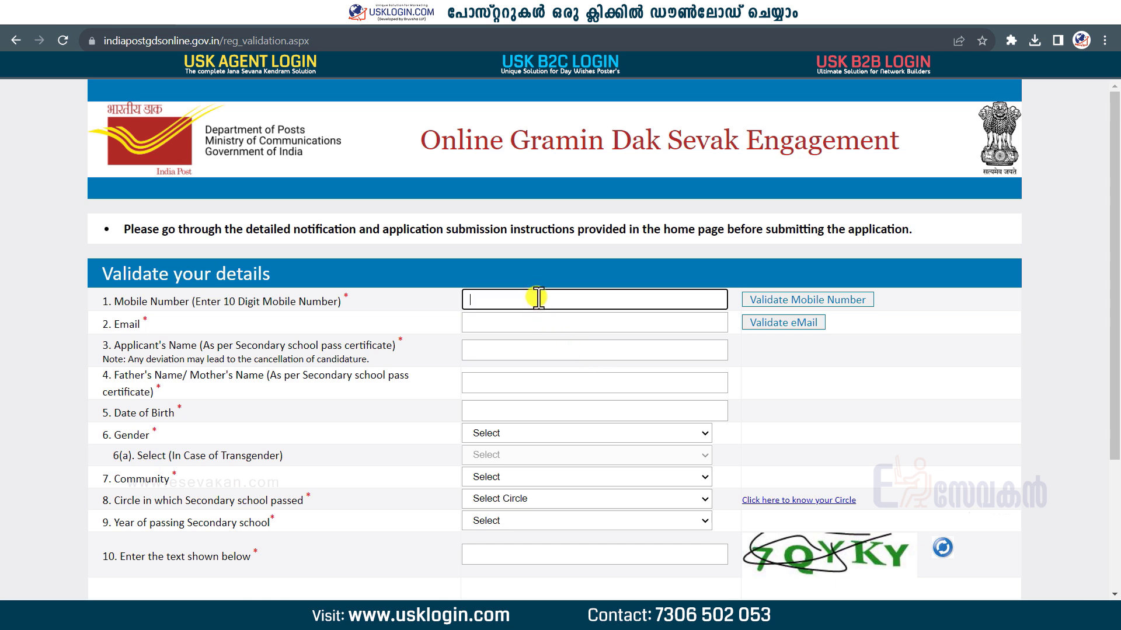
{"action": "type", "text": "9946343"}
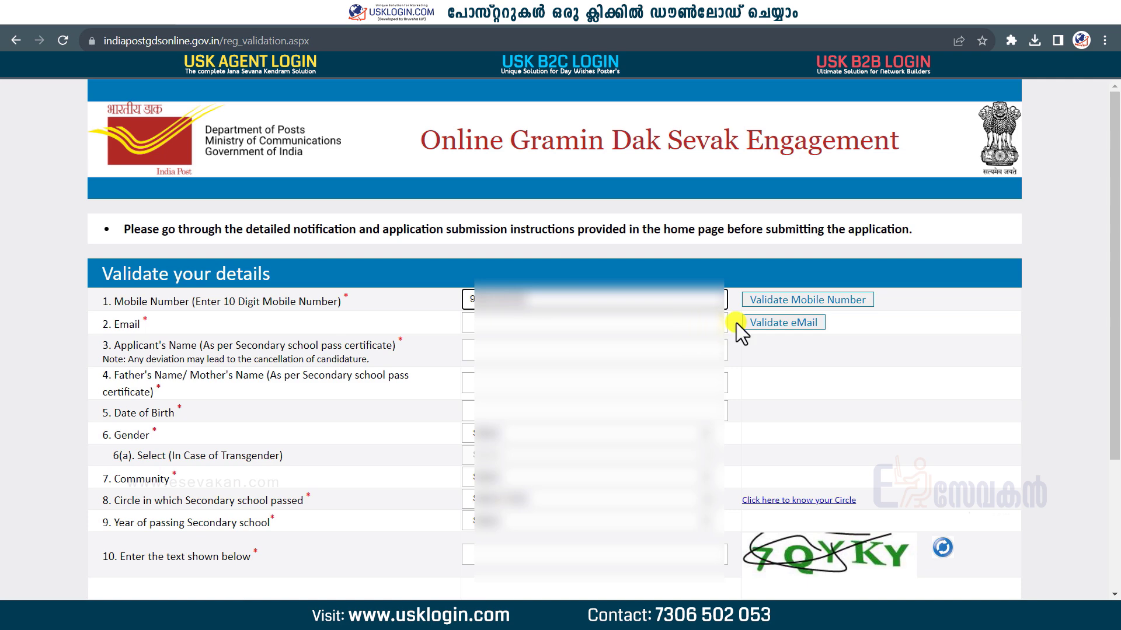
{"action": "left_click", "coordinate": [786, 298]}
{"action": "key", "text": "Return"}
{"action": "left_click", "coordinate": [760, 297]}
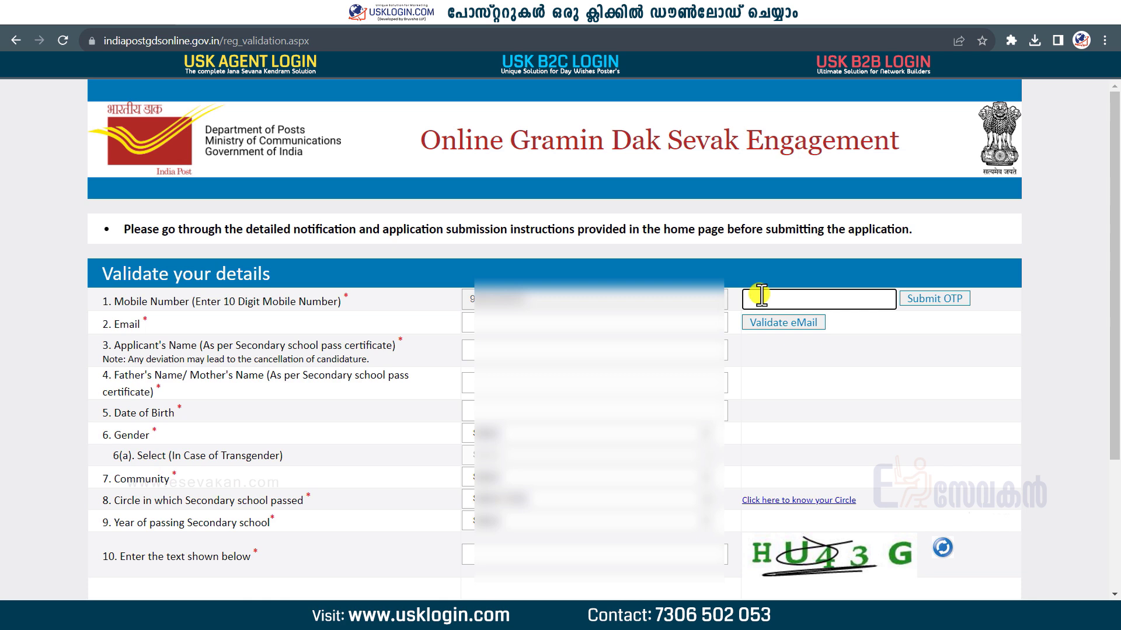
{"action": "left_click", "coordinate": [951, 300]}
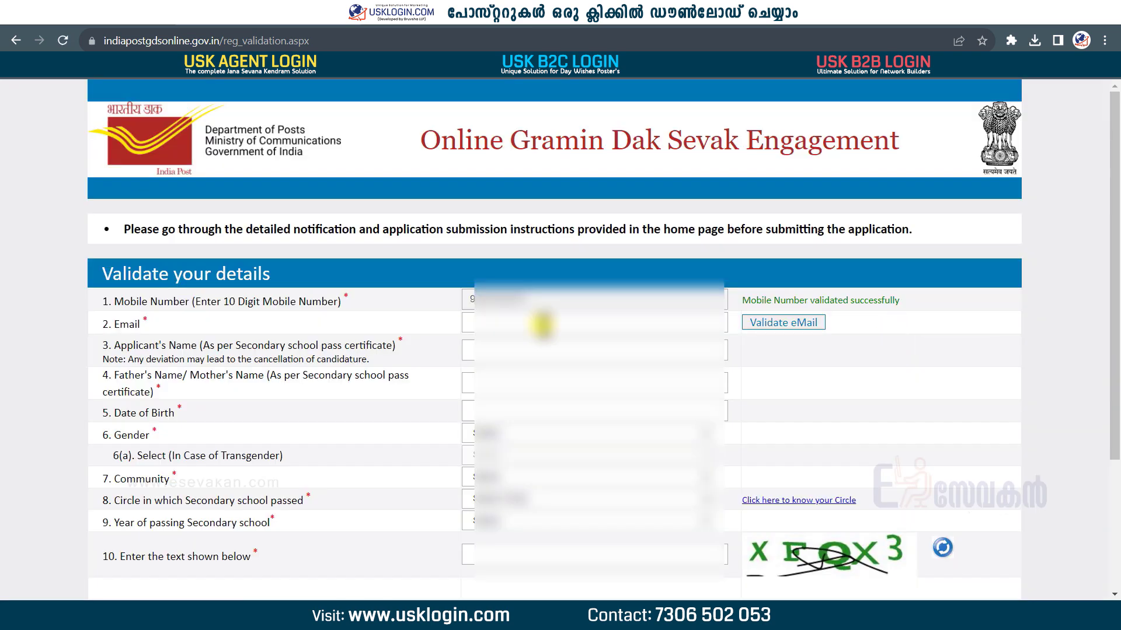
Step: Validate the e-mail address with the verification code sent to it
{"action": "left_click", "coordinate": [542, 325]}
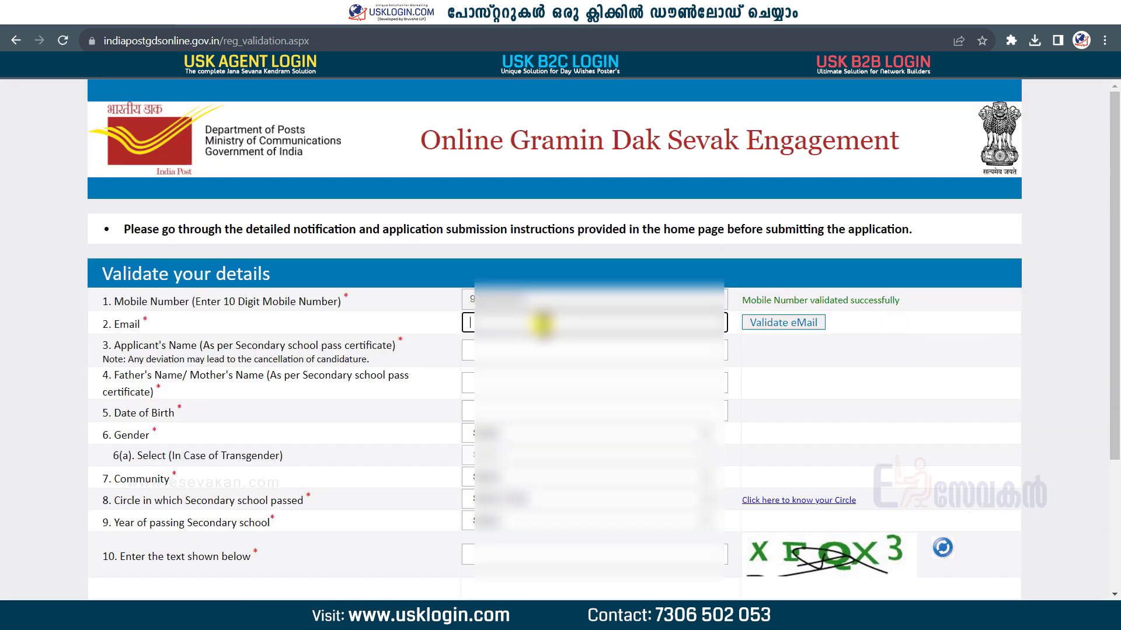
{"action": "type", "text": "esevakan"}
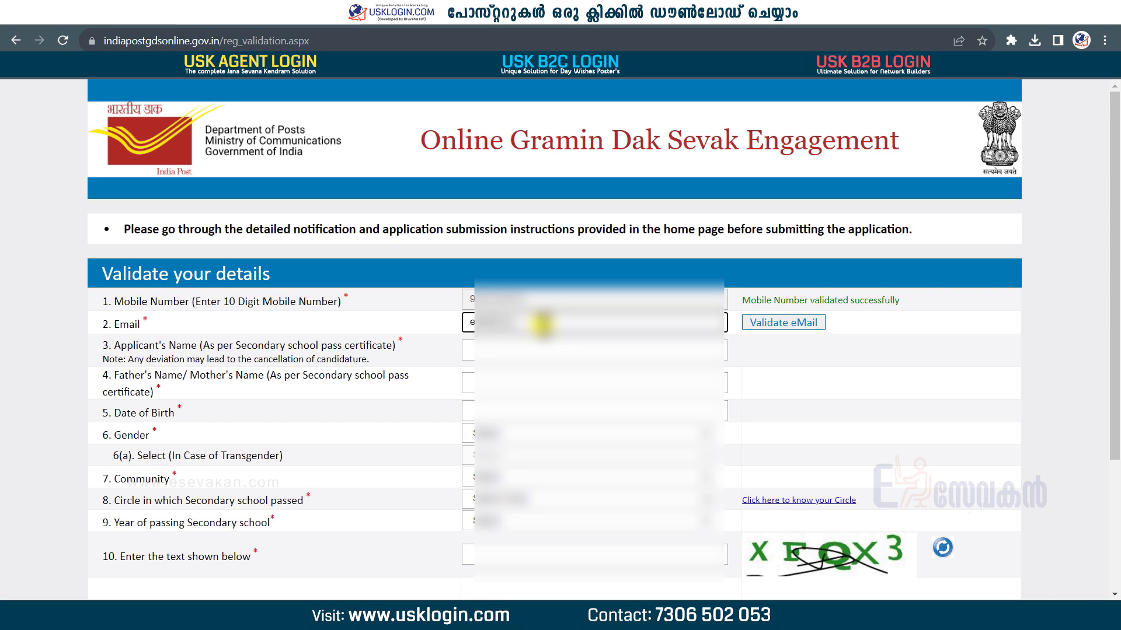
{"action": "left_click", "coordinate": [776, 326]}
{"action": "left_click", "coordinate": [689, 155]}
{"action": "left_click", "coordinate": [773, 323]}
{"action": "left_click", "coordinate": [946, 325]}
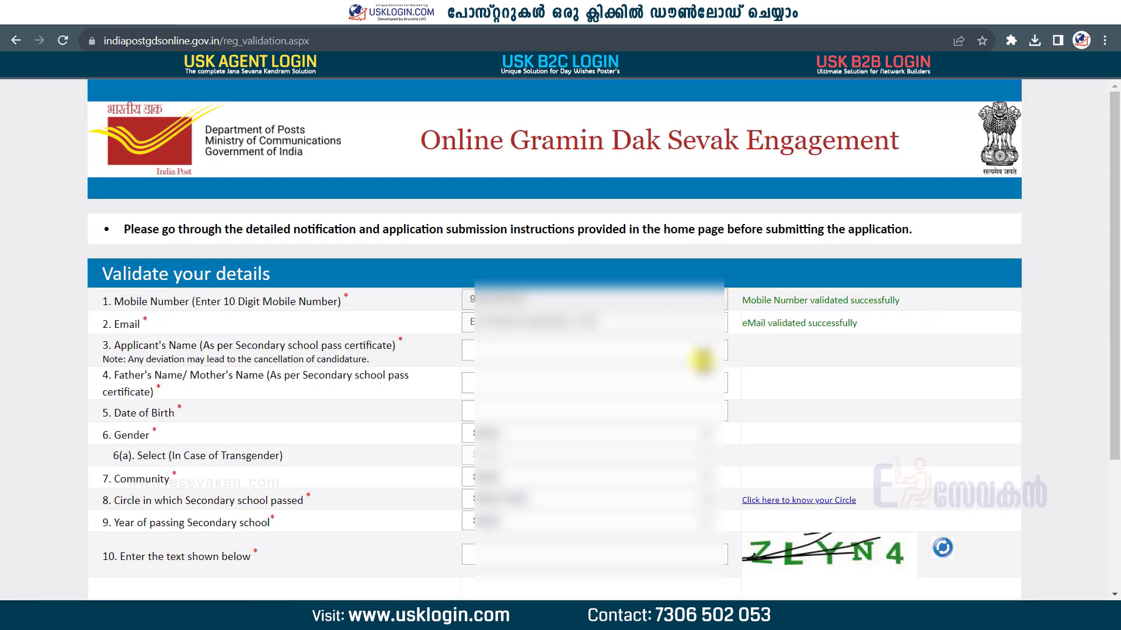
Step: Fill in the applicant's name, parent's name, date of birth and gender
{"action": "left_click", "coordinate": [520, 357]}
{"action": "type", "text": "A"}
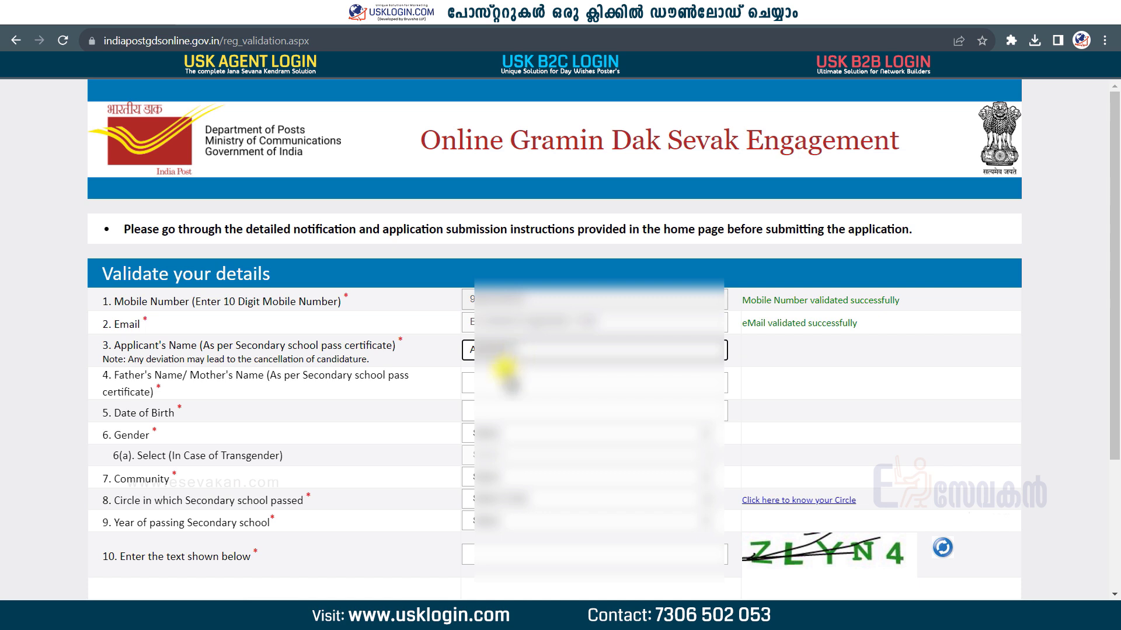
{"action": "left_click", "coordinate": [494, 382]}
{"action": "type", "text": "MHAMMED K"}
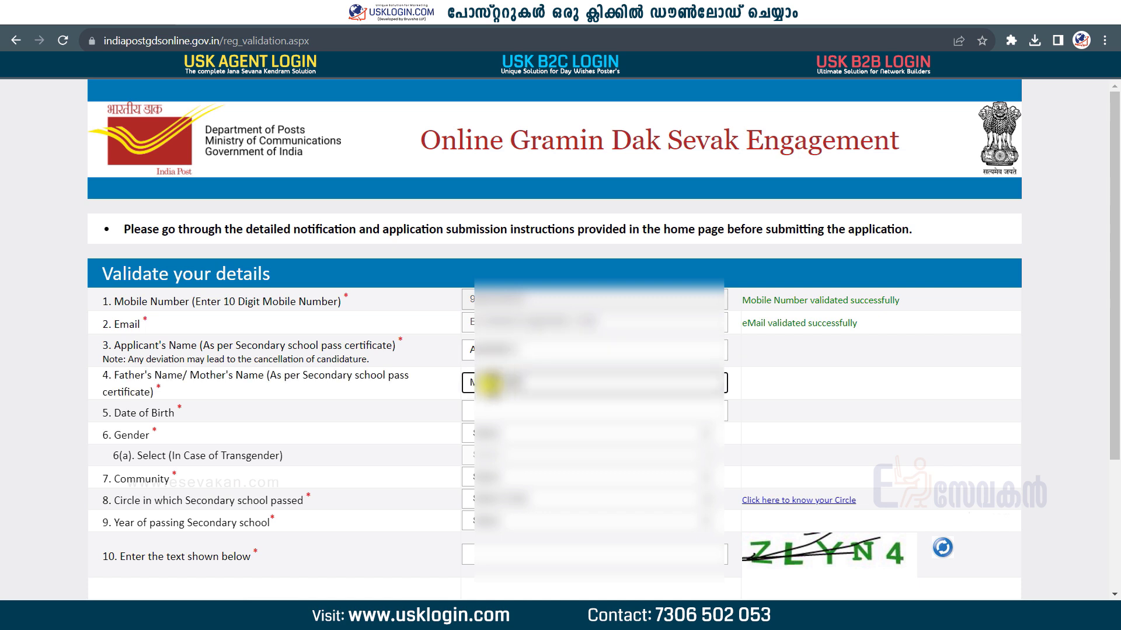
{"action": "left_click", "coordinate": [494, 410]}
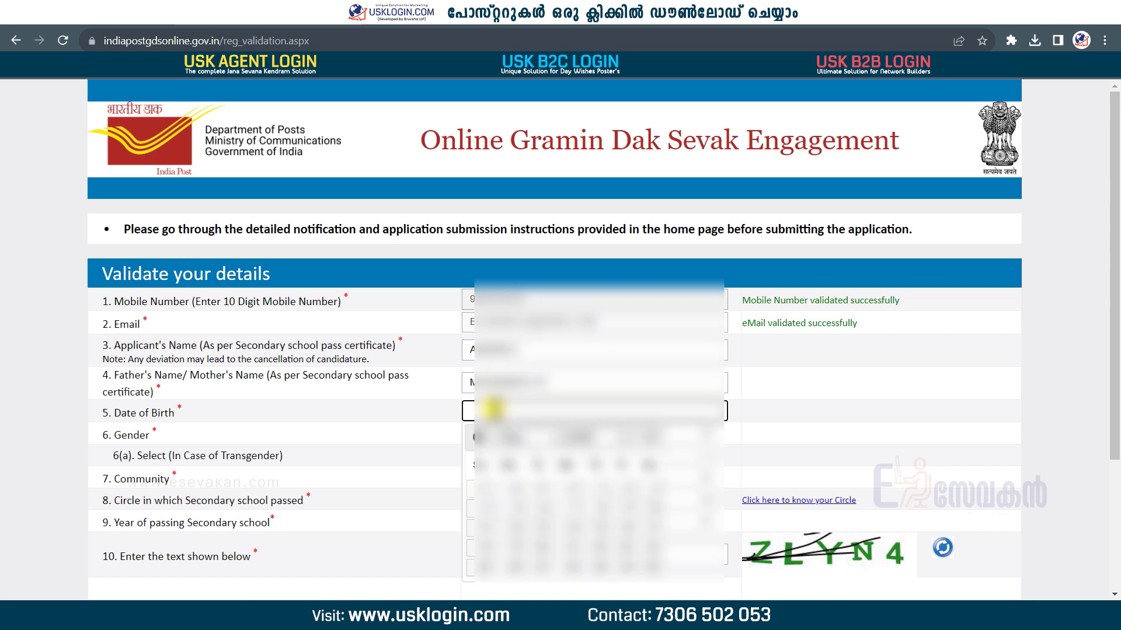
{"action": "left_click", "coordinate": [610, 435]}
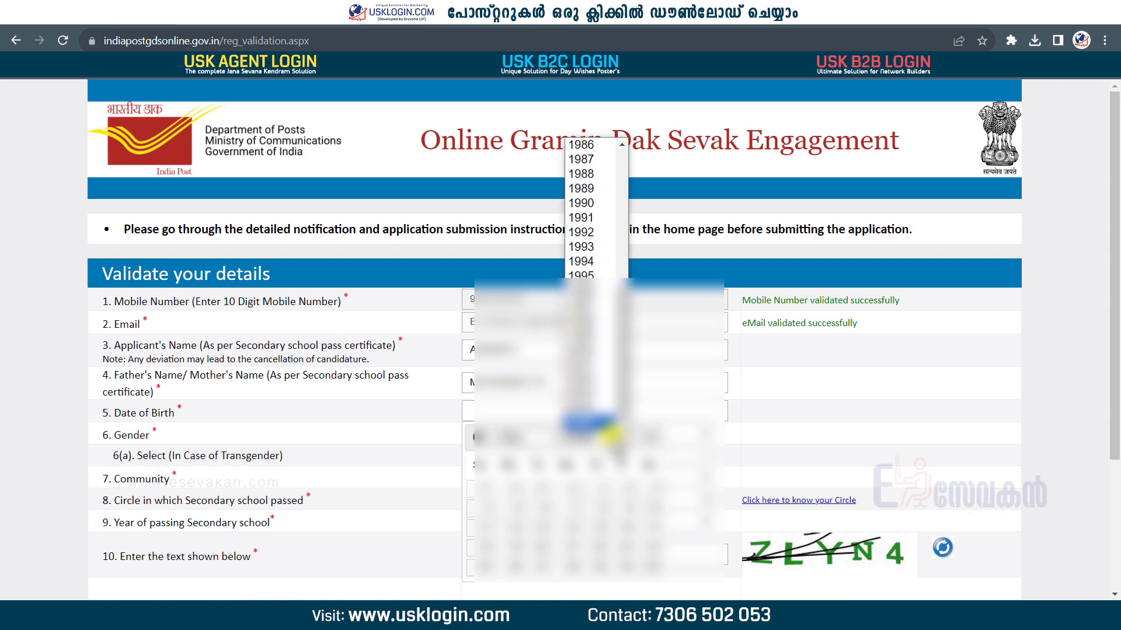
{"action": "left_click", "coordinate": [589, 420]}
{"action": "left_click", "coordinate": [503, 434]}
{"action": "left_click", "coordinate": [511, 467]}
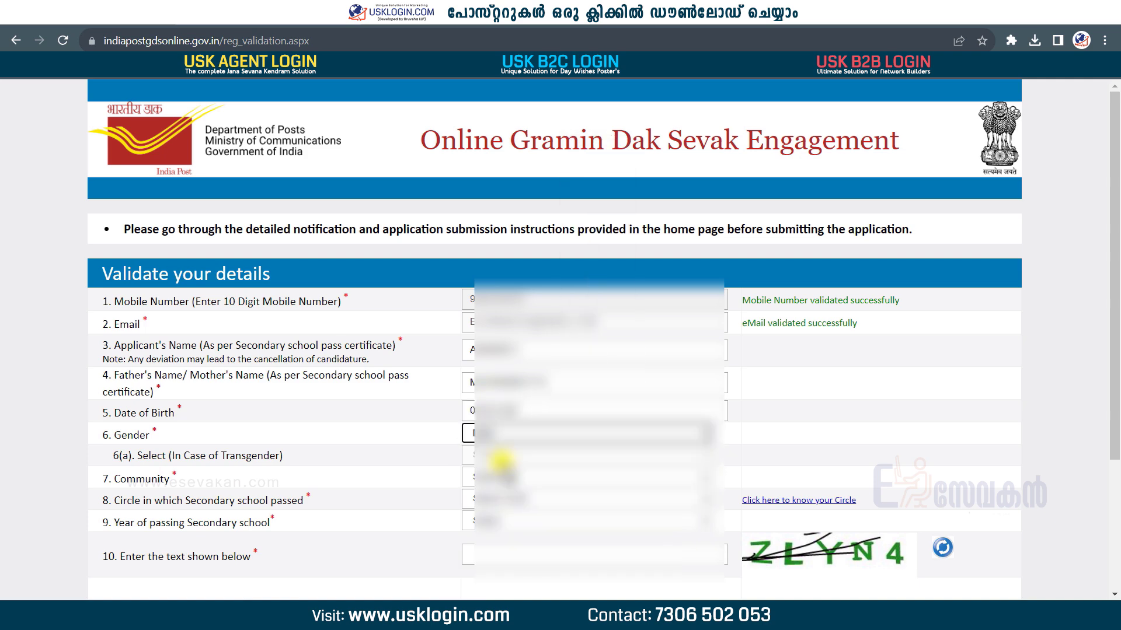
{"action": "scroll", "coordinate": [508, 408], "scroll_direction": "down", "scroll_amount": 3}
Step: Choose community OBC, circle Kerala and passing year 2001, enter the captcha and submit
{"action": "left_click", "coordinate": [502, 331]}
{"action": "left_click", "coordinate": [503, 384]}
{"action": "left_click", "coordinate": [508, 353]}
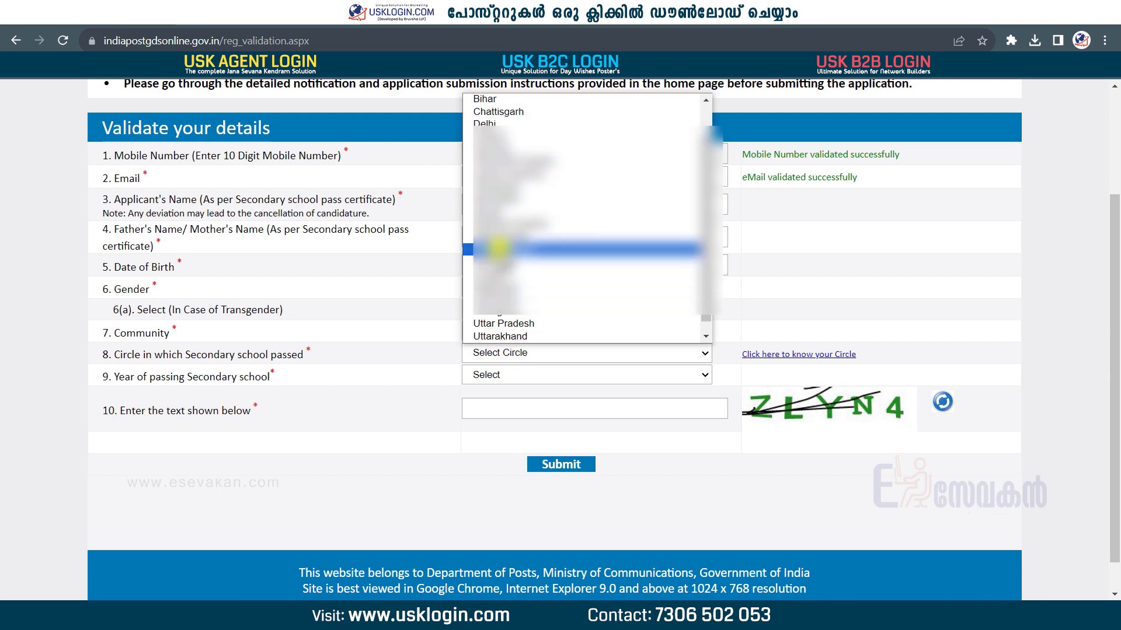
{"action": "left_click", "coordinate": [507, 210]}
{"action": "left_click", "coordinate": [513, 379]}
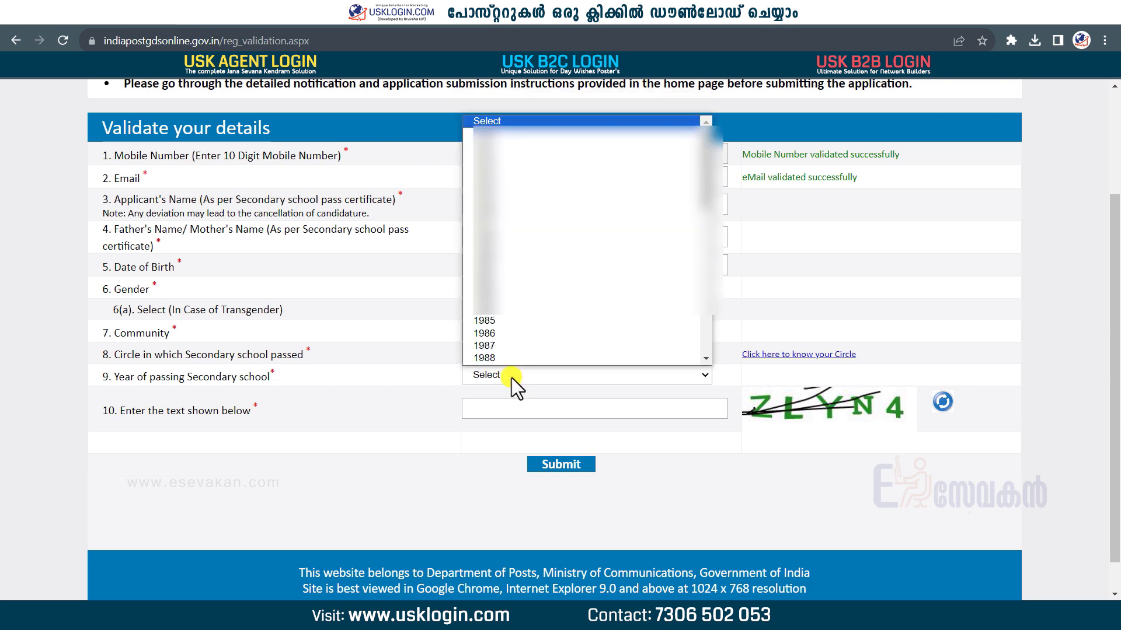
{"action": "type", "text": "2001"}
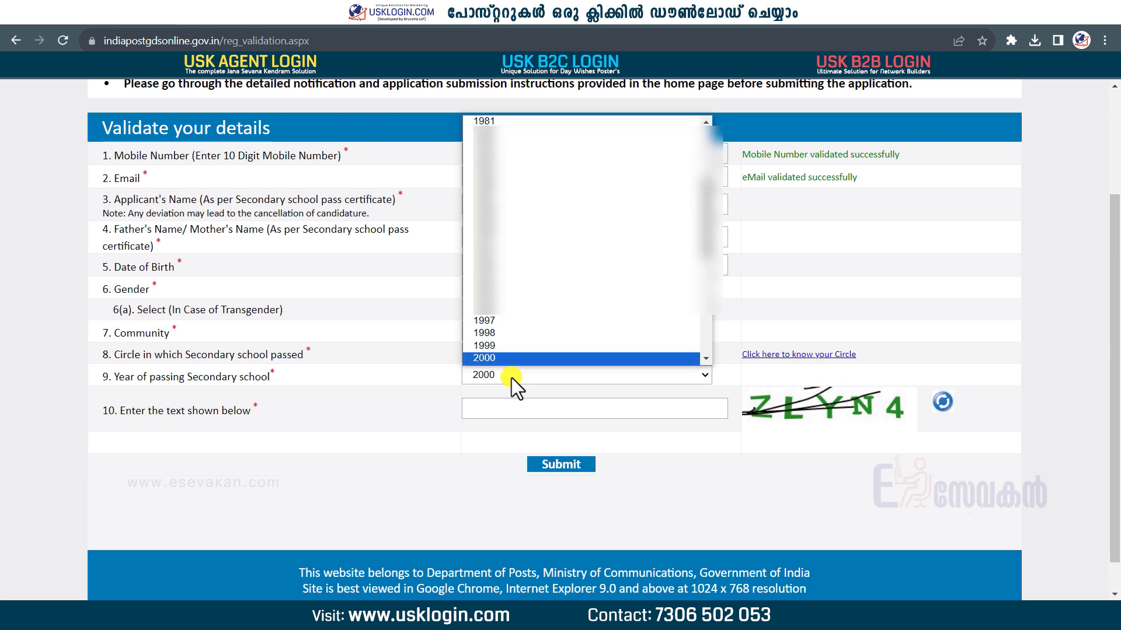
{"action": "key", "text": "Return"}
{"action": "left_click", "coordinate": [524, 410]}
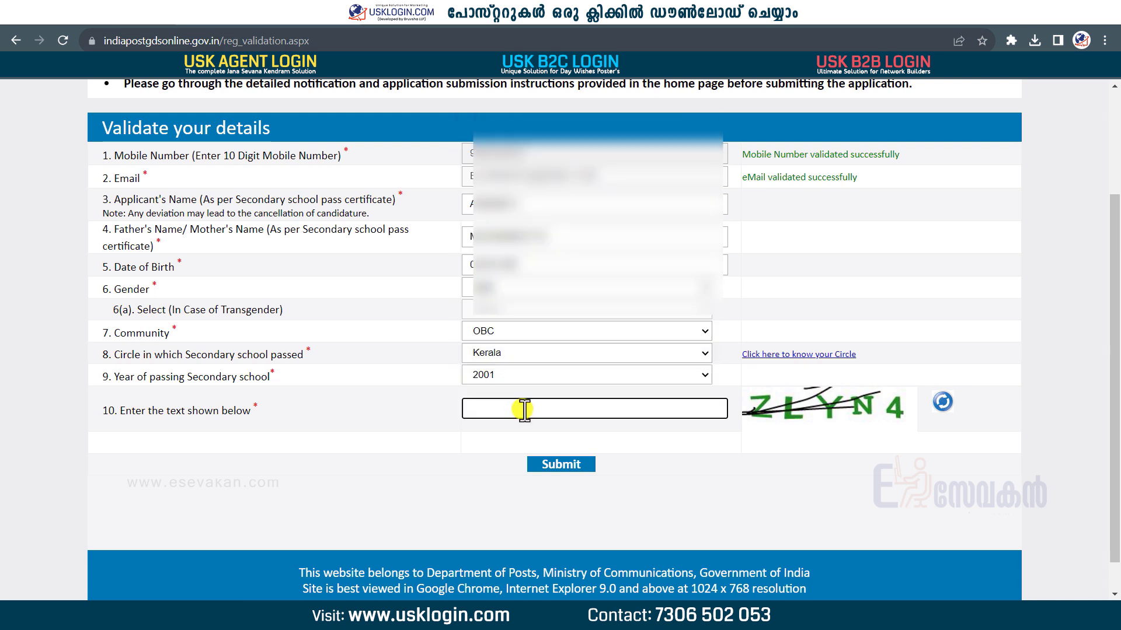
{"action": "type", "text": "ZLYN4"}
{"action": "left_click", "coordinate": [560, 462]}
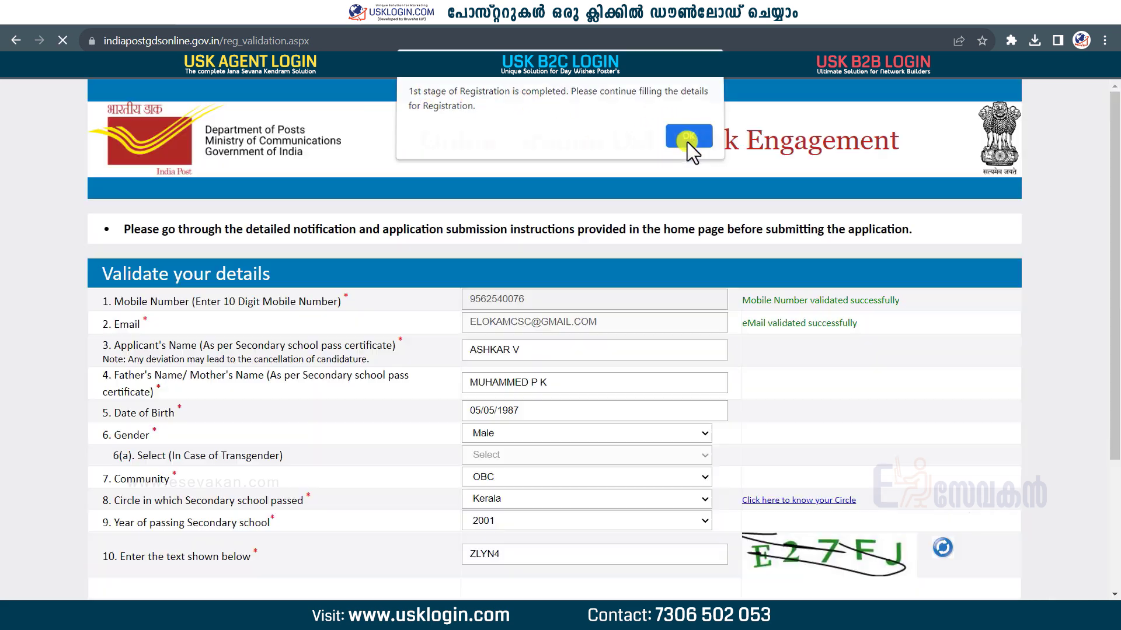
Step: Continue to the registration details and answer No to the disability question
{"action": "left_click", "coordinate": [688, 142]}
{"action": "scroll", "coordinate": [619, 392], "scroll_direction": "down", "scroll_amount": 5}
{"action": "scroll", "coordinate": [616, 387], "scroll_direction": "down", "scroll_amount": 3}
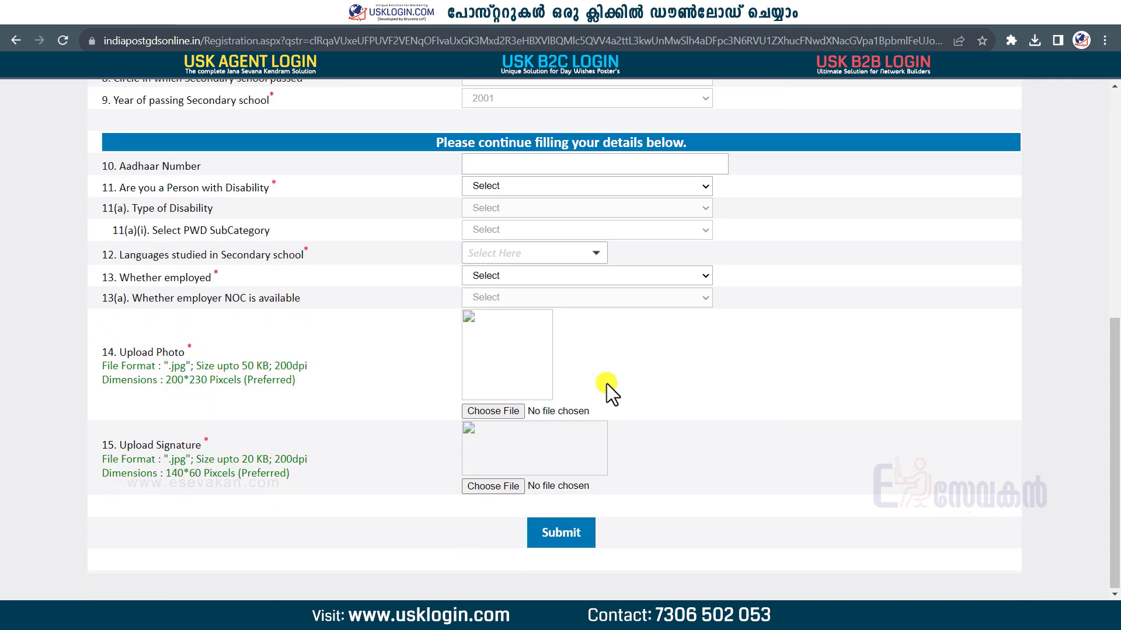
{"action": "left_click", "coordinate": [513, 186]}
{"action": "left_click", "coordinate": [505, 225]}
{"action": "left_click", "coordinate": [488, 190]}
{"action": "left_click", "coordinate": [506, 213]}
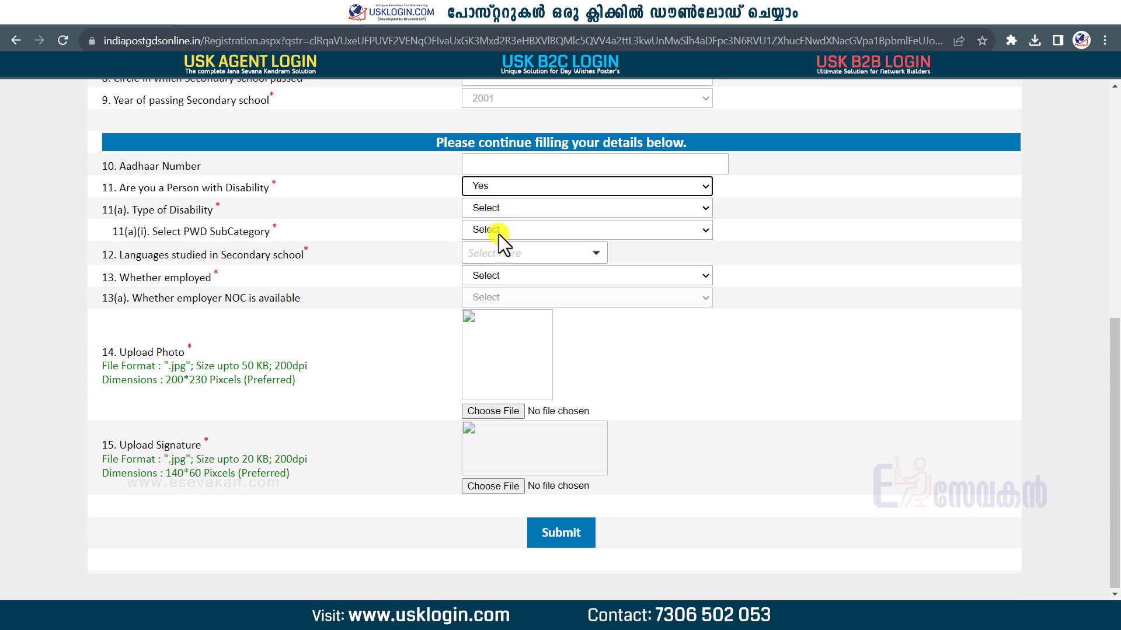
{"action": "left_click", "coordinate": [510, 188]}
{"action": "left_click", "coordinate": [505, 230]}
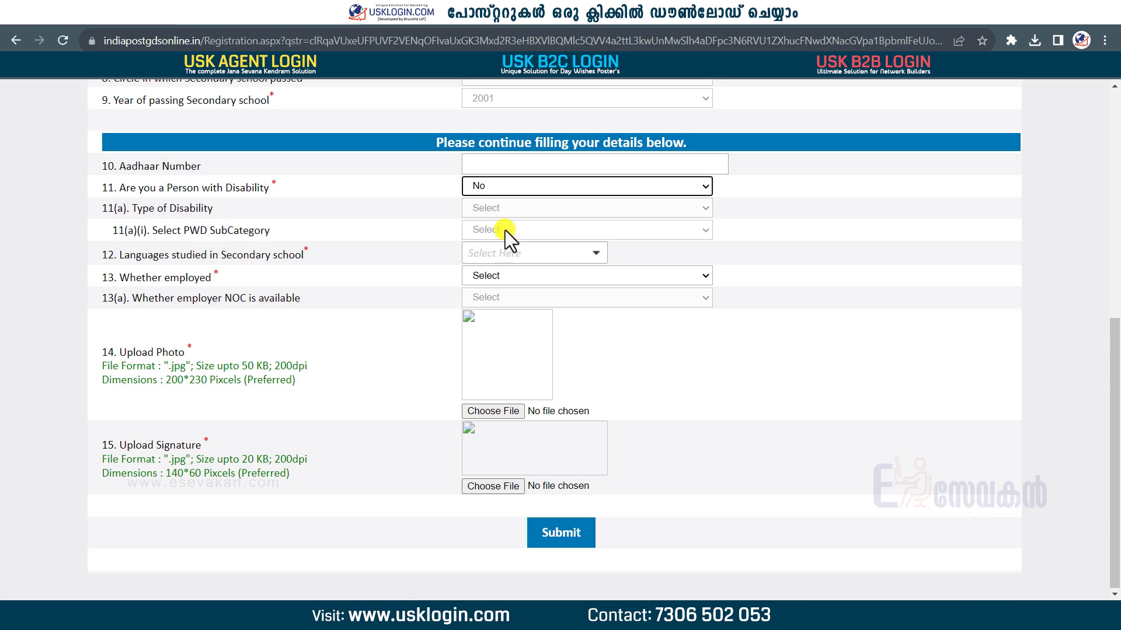
Step: Select Malayalam as the language studied in secondary school
{"action": "left_click", "coordinate": [559, 254]}
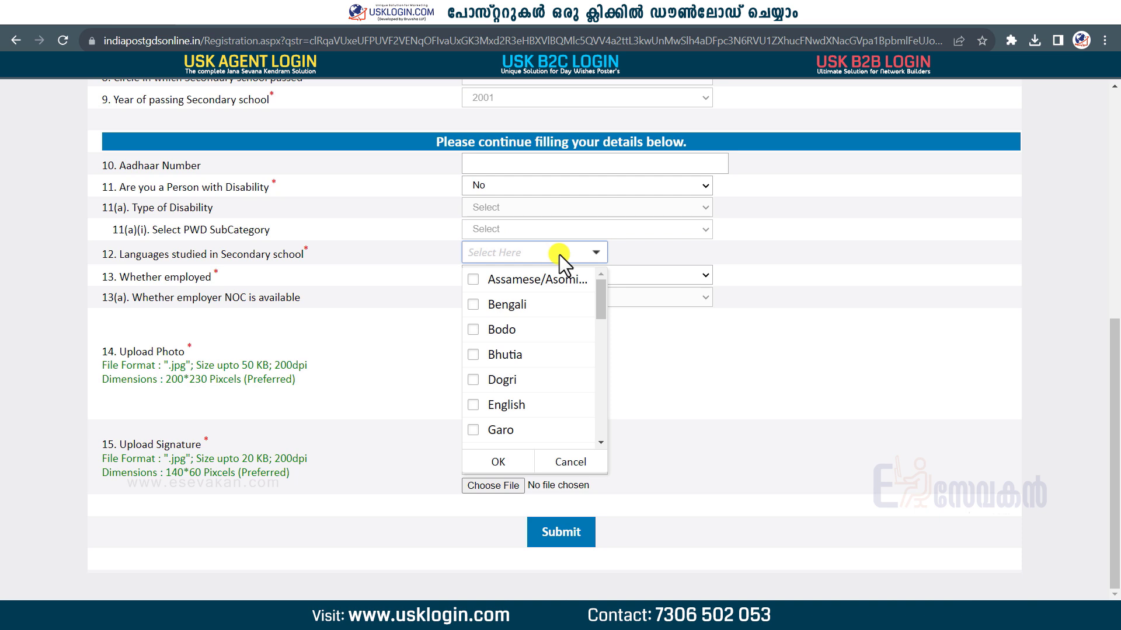
{"action": "scroll", "coordinate": [553, 369], "scroll_direction": "down", "scroll_amount": 6}
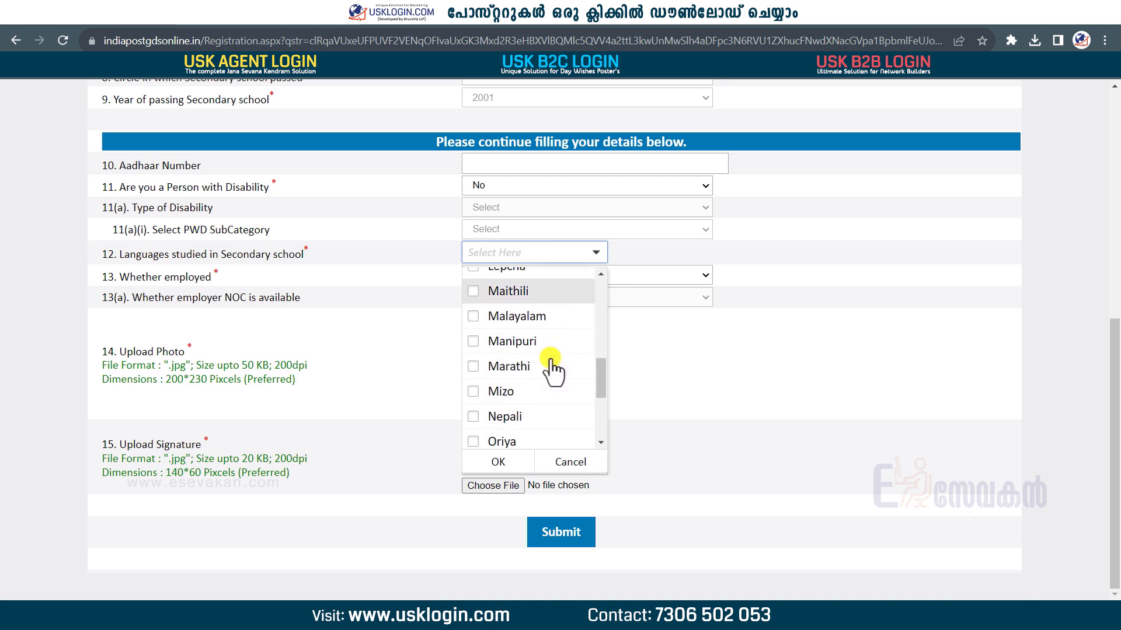
{"action": "left_click", "coordinate": [474, 317]}
{"action": "left_click", "coordinate": [514, 463]}
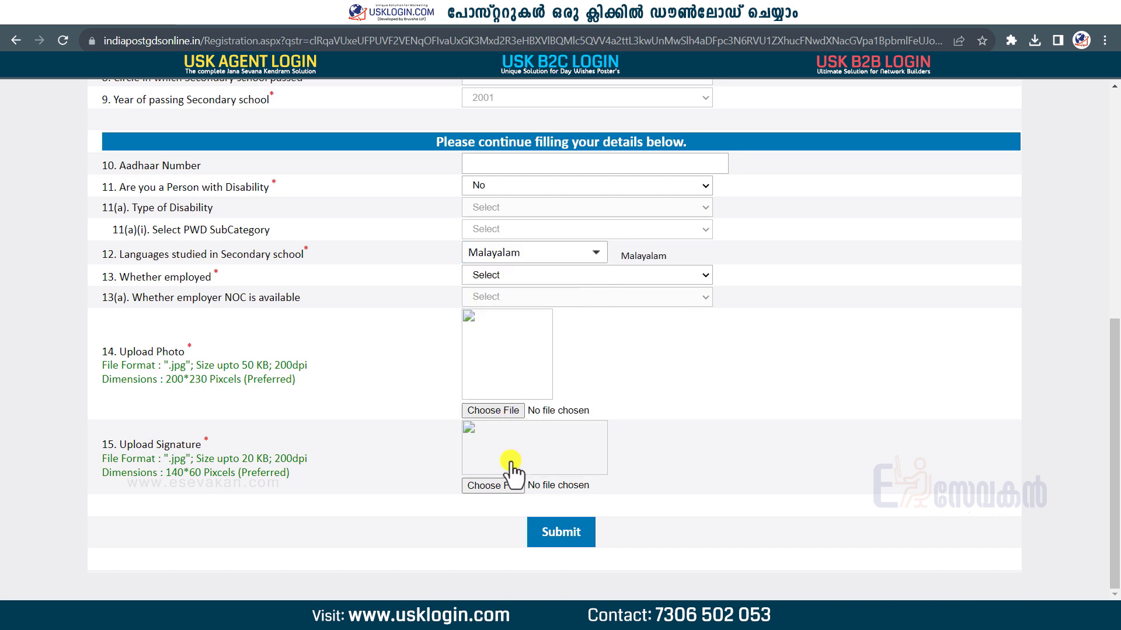
Step: Set Whether employed to Yes and employer NOC available to Yes
{"action": "left_click", "coordinate": [527, 275]}
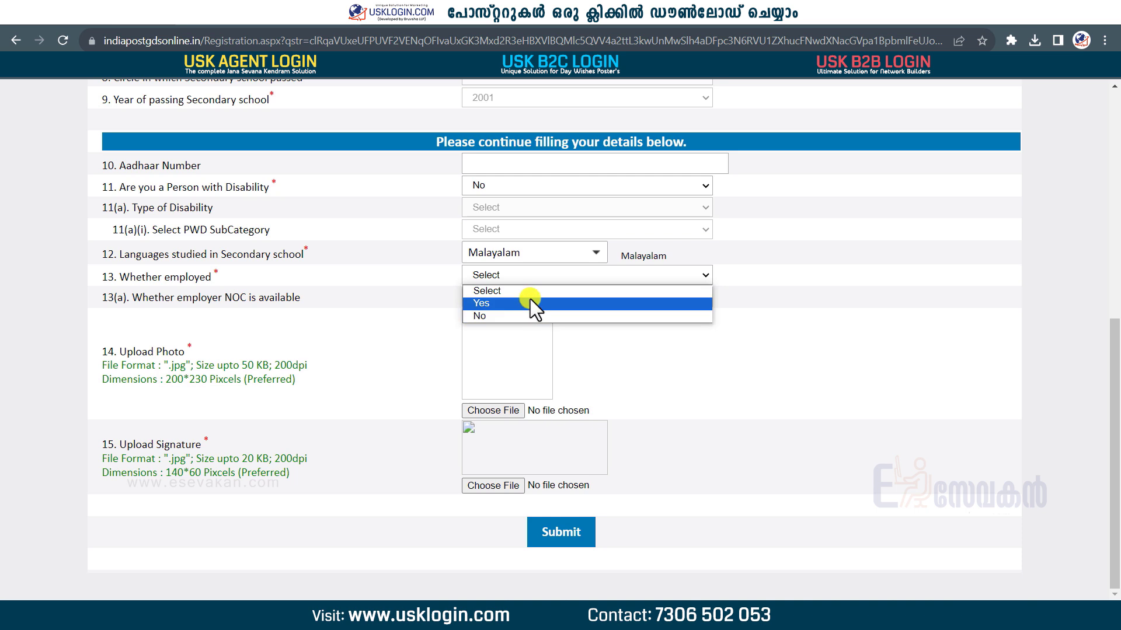
{"action": "left_click", "coordinate": [533, 315]}
{"action": "left_click", "coordinate": [520, 283]}
{"action": "left_click", "coordinate": [510, 301]}
{"action": "left_click", "coordinate": [512, 298]}
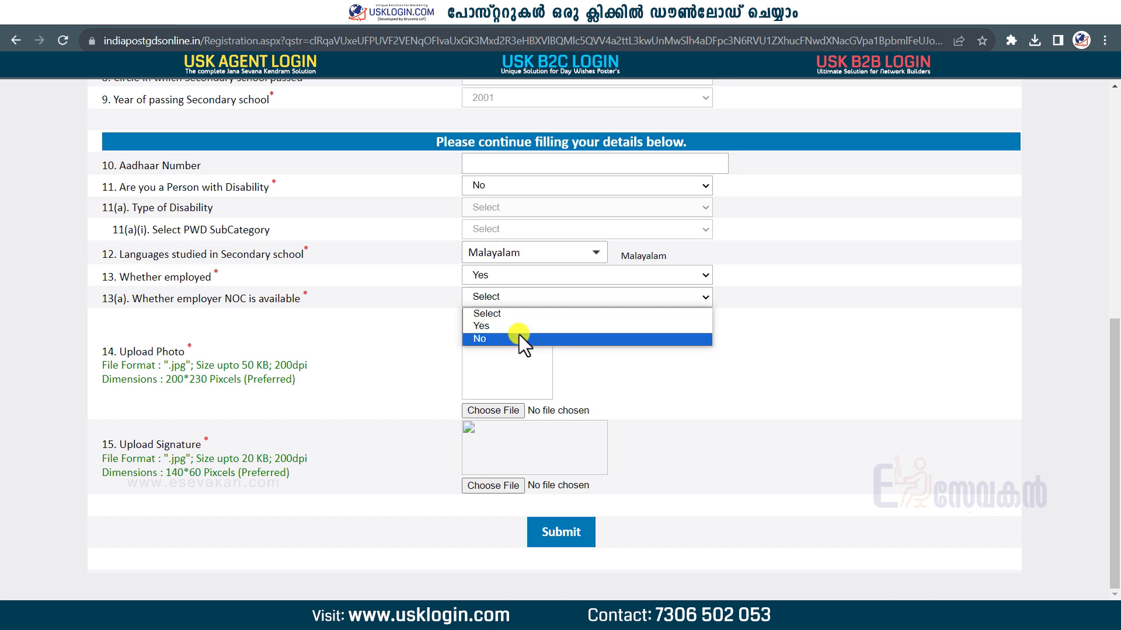
{"action": "left_click", "coordinate": [520, 326]}
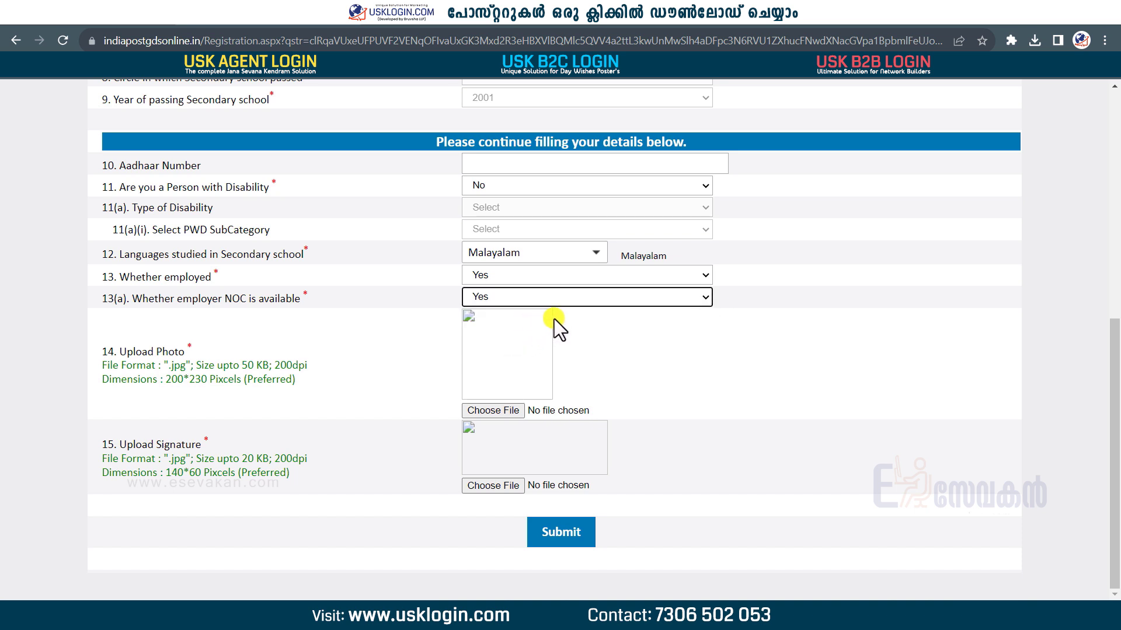
Step: Upload the PHOTO image and the signature image files
{"action": "left_click", "coordinate": [508, 406]}
{"action": "left_click", "coordinate": [571, 158]}
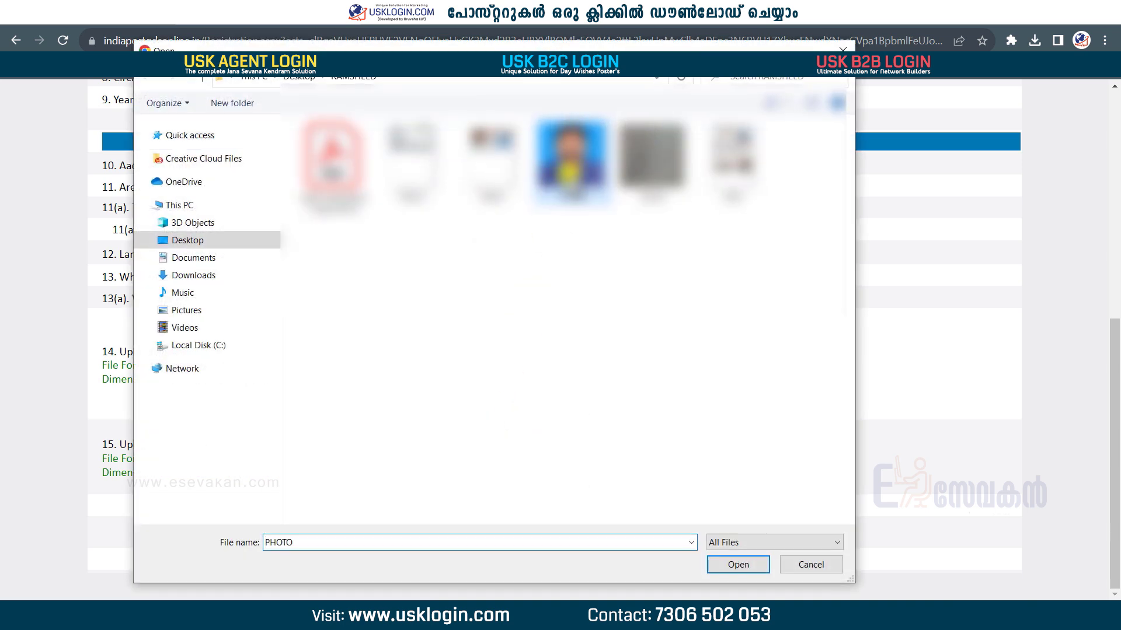
{"action": "left_click", "coordinate": [758, 565]}
{"action": "left_click", "coordinate": [688, 137]}
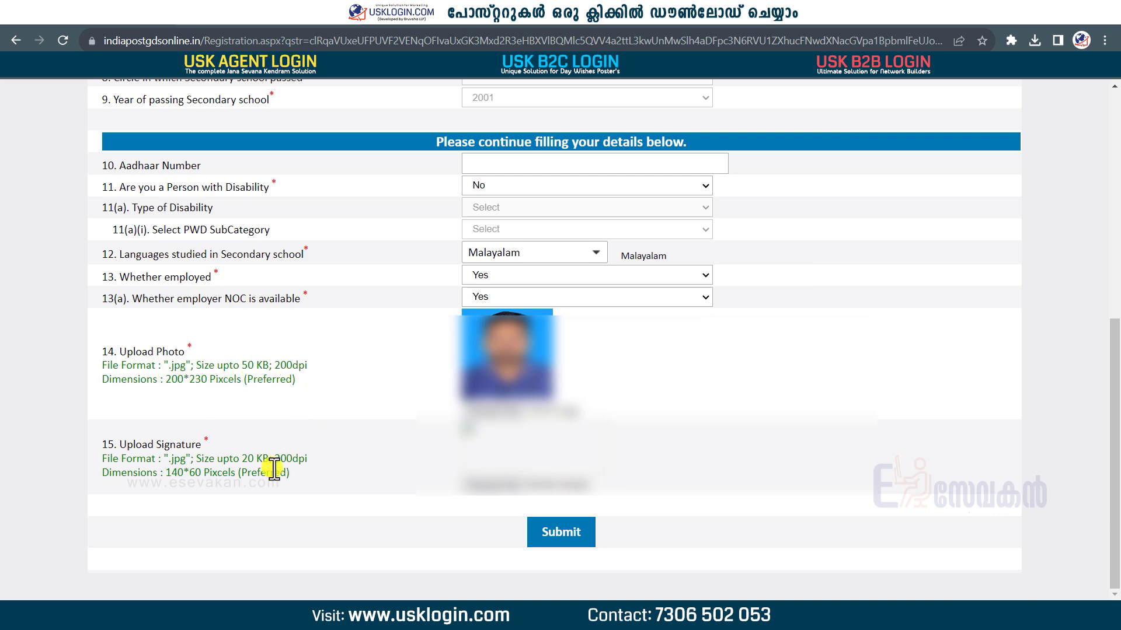
{"action": "left_click", "coordinate": [506, 488]}
{"action": "left_click", "coordinate": [652, 173]}
{"action": "left_click", "coordinate": [751, 563]}
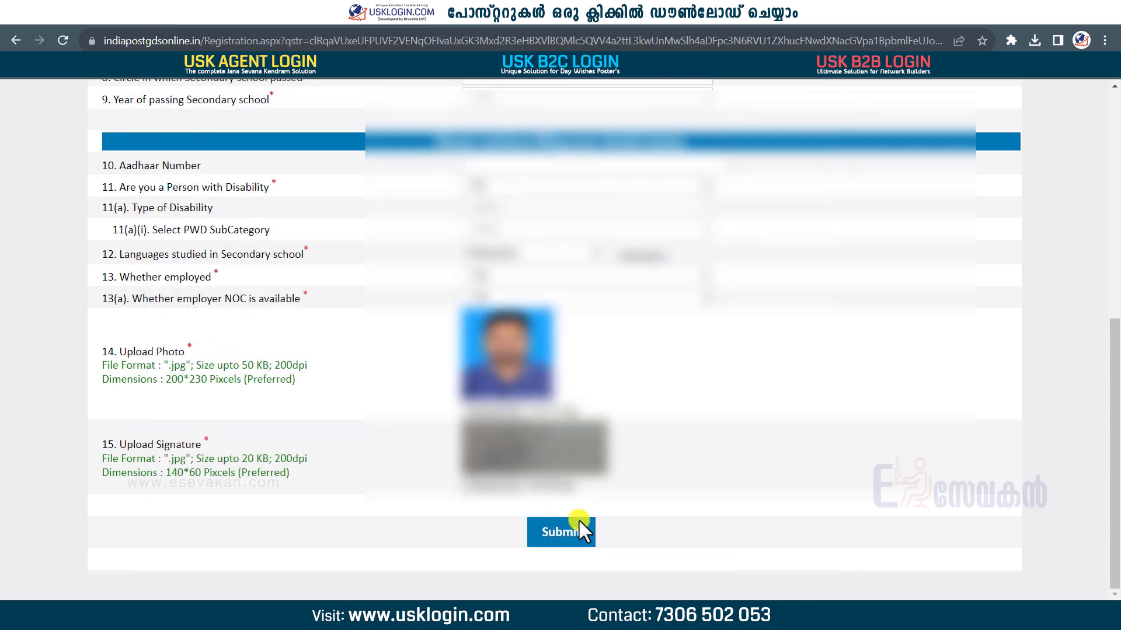
Step: Submit the form, accept the no-duplicate-registration declaration and confirm the registration
{"action": "left_click", "coordinate": [558, 533]}
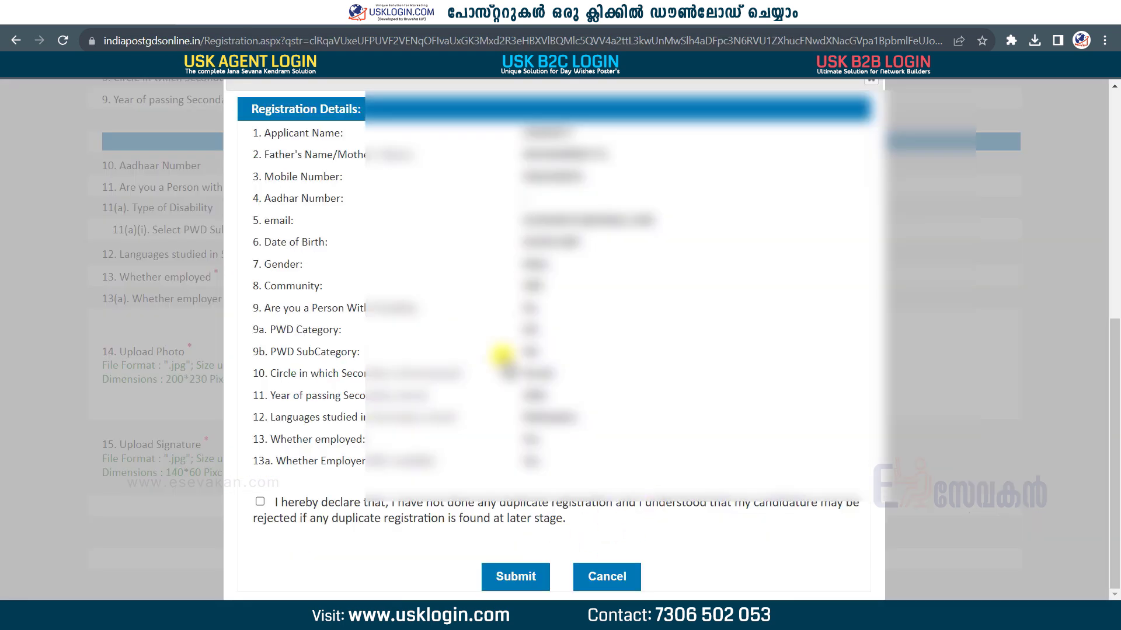
{"action": "left_click", "coordinate": [261, 502]}
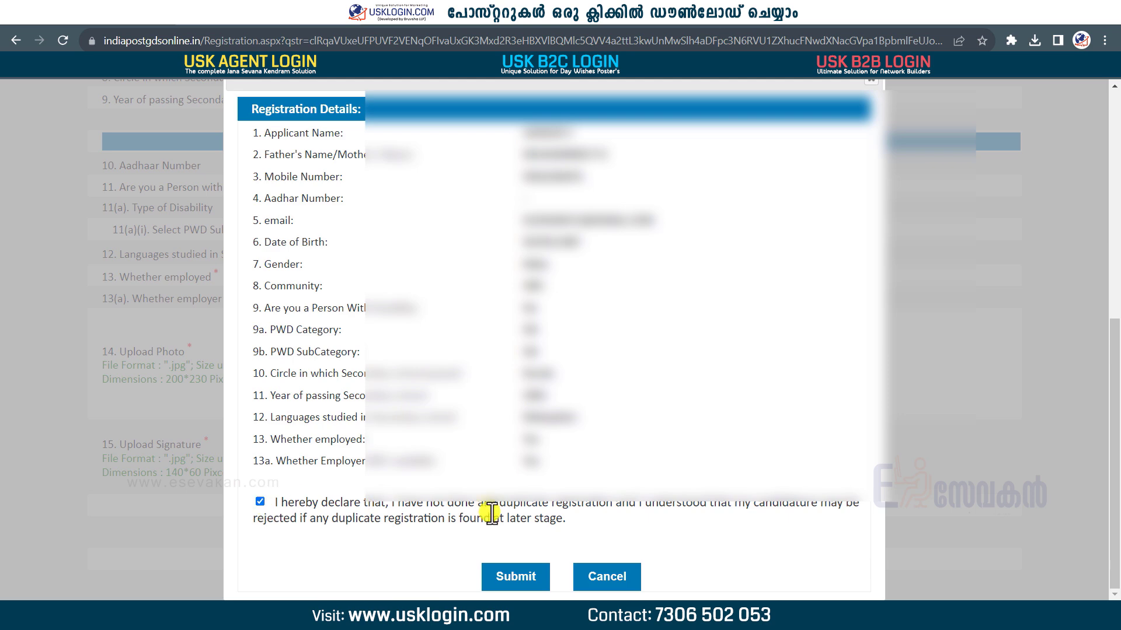
{"action": "left_click", "coordinate": [509, 575]}
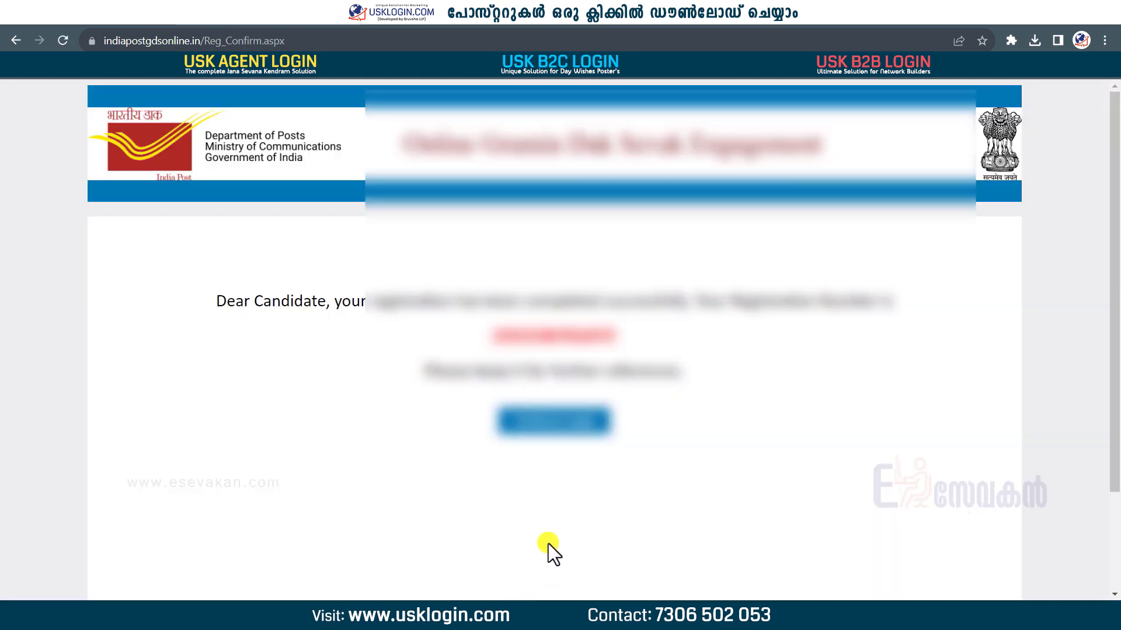
Step: Copy the registration number and continue to the application's verification details
{"action": "left_click_drag", "start_coordinate": [493, 336], "coordinate": [599, 335]}
{"action": "right_click", "coordinate": [599, 336]}
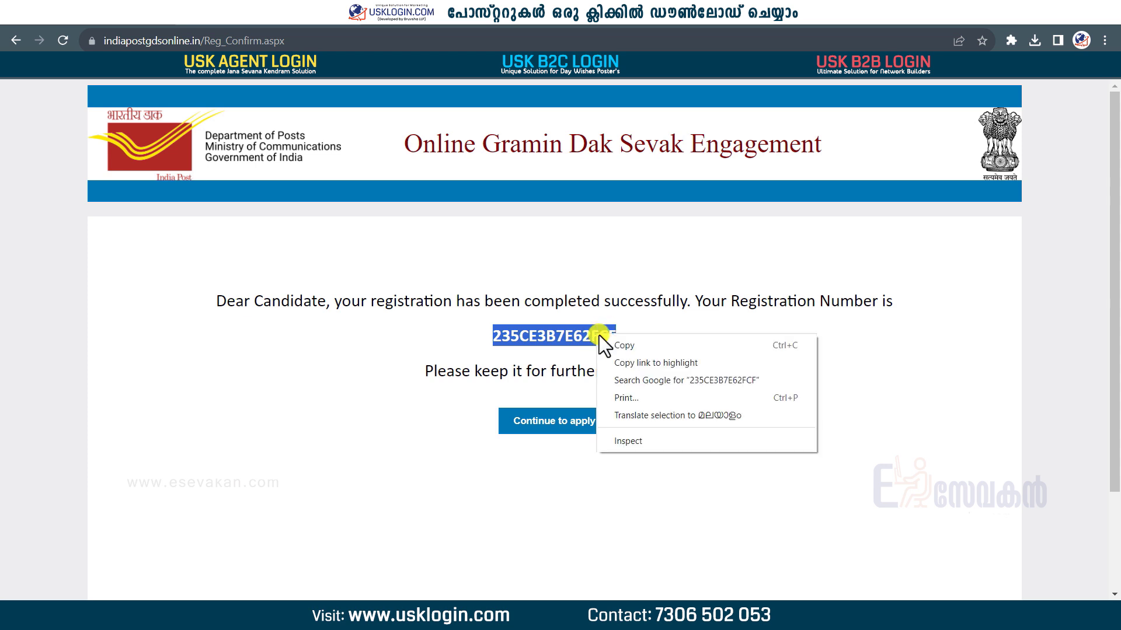
{"action": "left_click", "coordinate": [627, 349]}
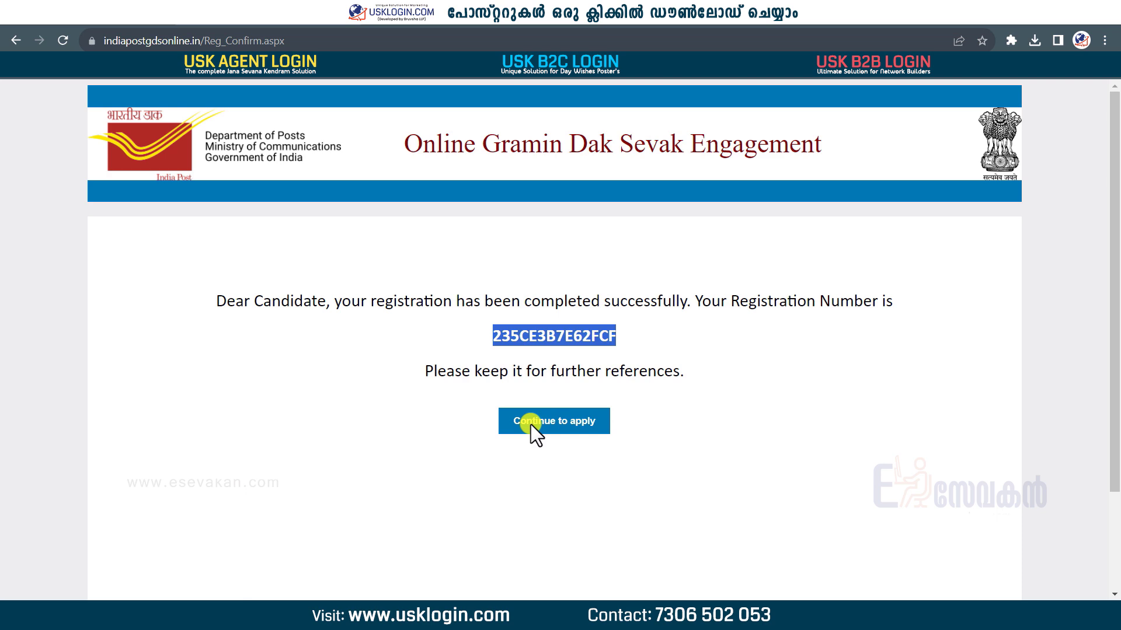
{"action": "left_click", "coordinate": [559, 421]}
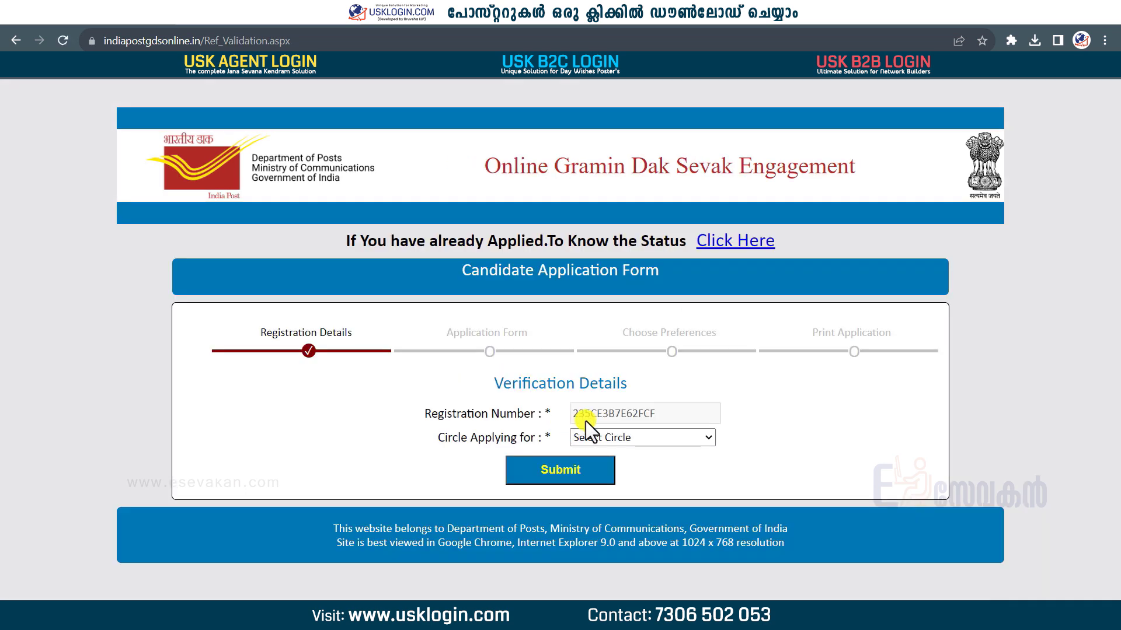
Step: Select Kerala as the circle applying for and request the verification OTP
{"action": "left_click", "coordinate": [620, 437]}
{"action": "scroll", "coordinate": [625, 431], "scroll_direction": "down", "scroll_amount": 1}
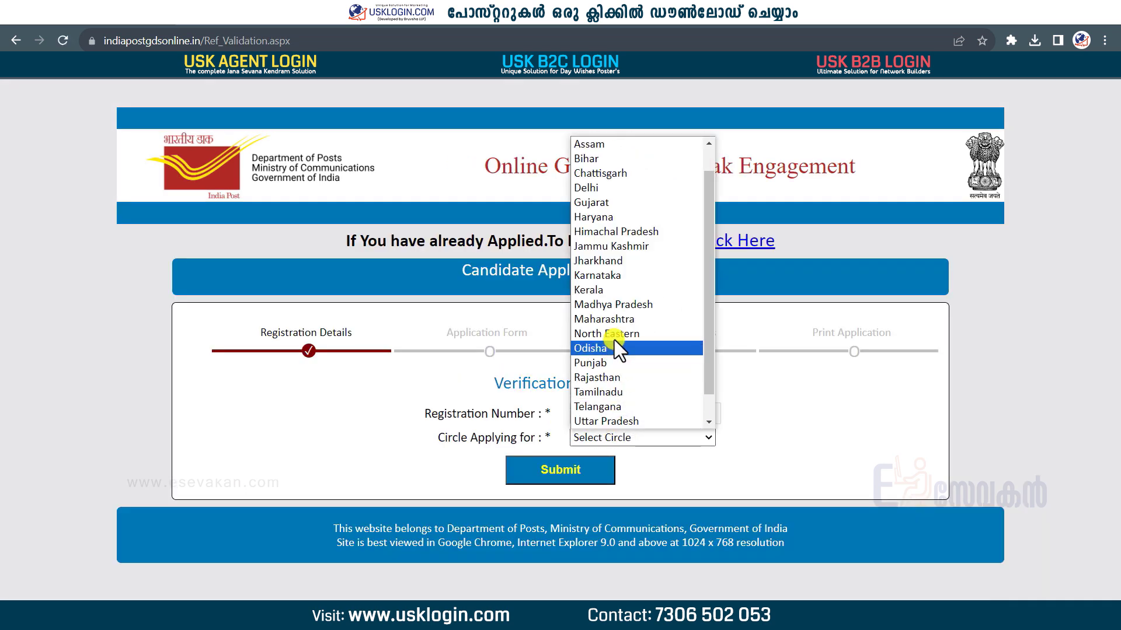
{"action": "left_click", "coordinate": [629, 292]}
{"action": "left_click", "coordinate": [559, 472]}
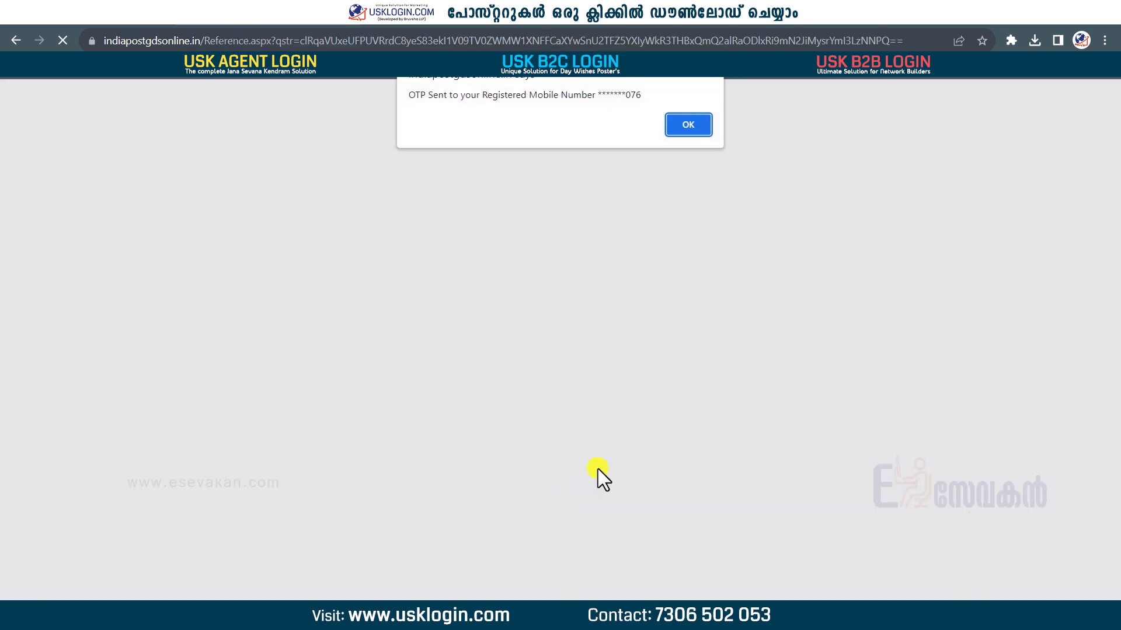
{"action": "left_click", "coordinate": [689, 125]}
Step: Enter the OTP and captcha to reach the application form
{"action": "scroll", "coordinate": [648, 409], "scroll_direction": "down", "scroll_amount": 2}
{"action": "left_click", "coordinate": [597, 380]}
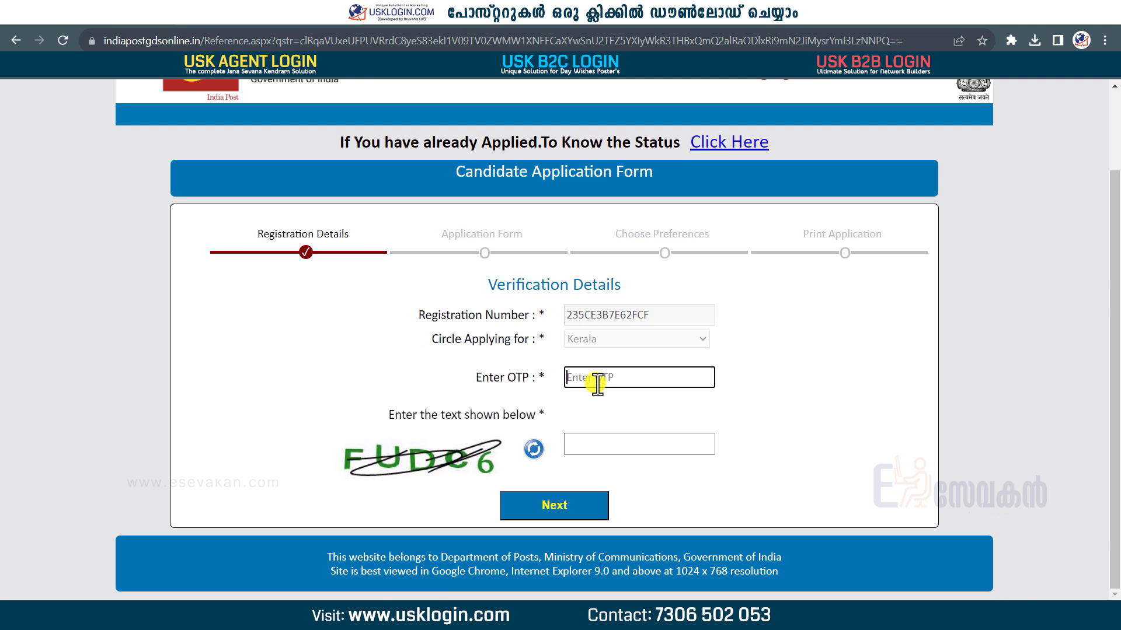
{"action": "left_click", "coordinate": [593, 453]}
{"action": "type", "text": "FUD"}
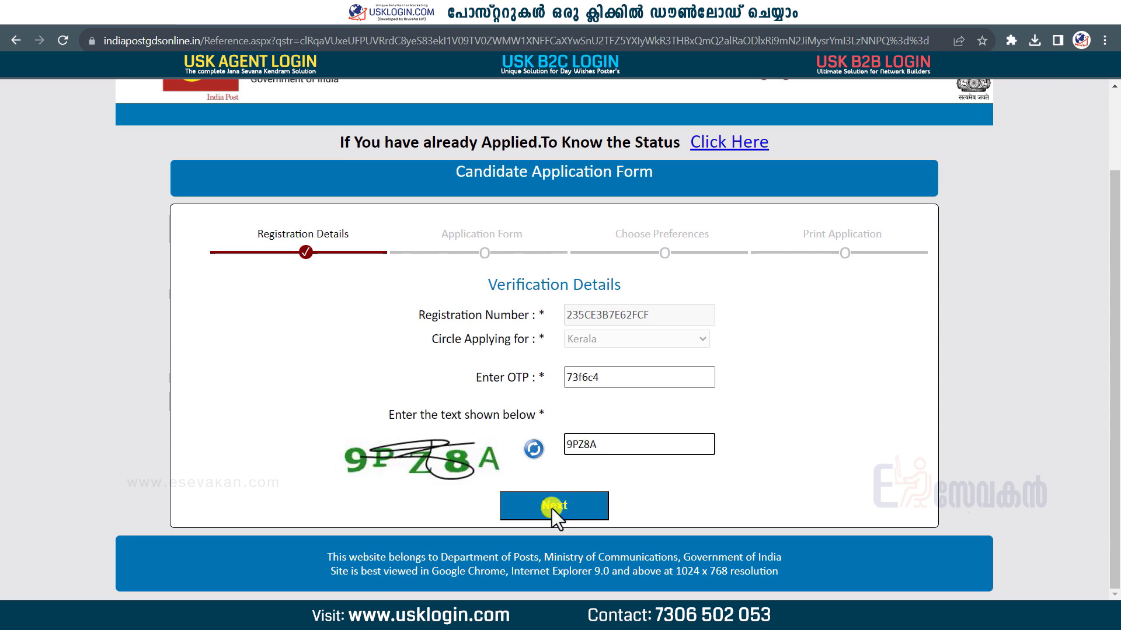
{"action": "left_click", "coordinate": [551, 508]}
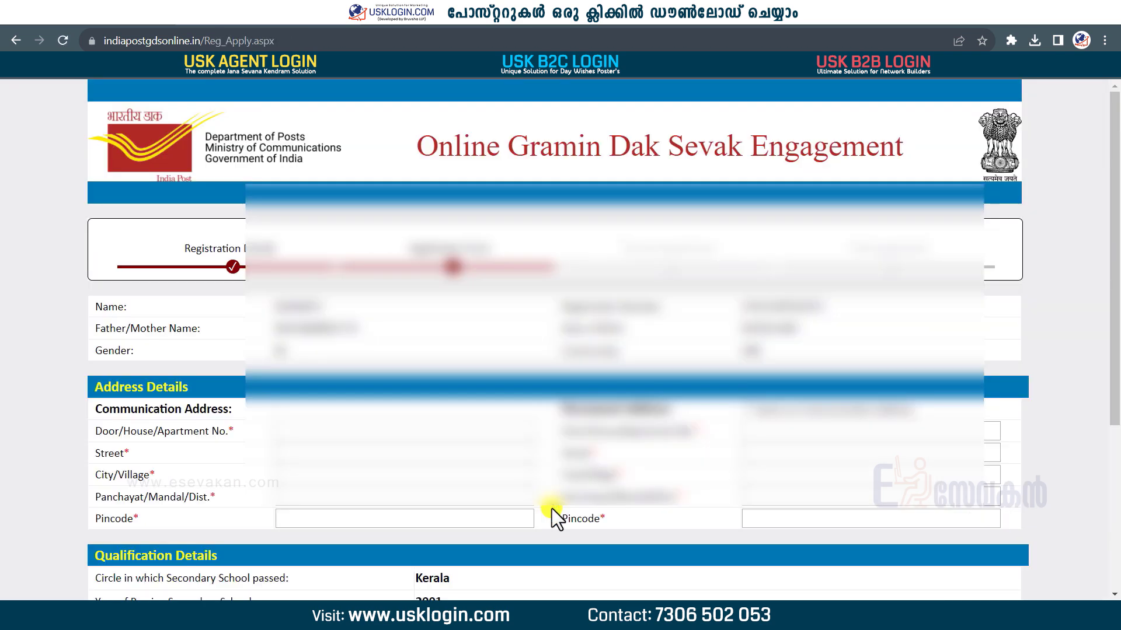
Step: Fill in the communication address's house name, street and city
{"action": "scroll", "coordinate": [578, 499], "scroll_direction": "down", "scroll_amount": 1}
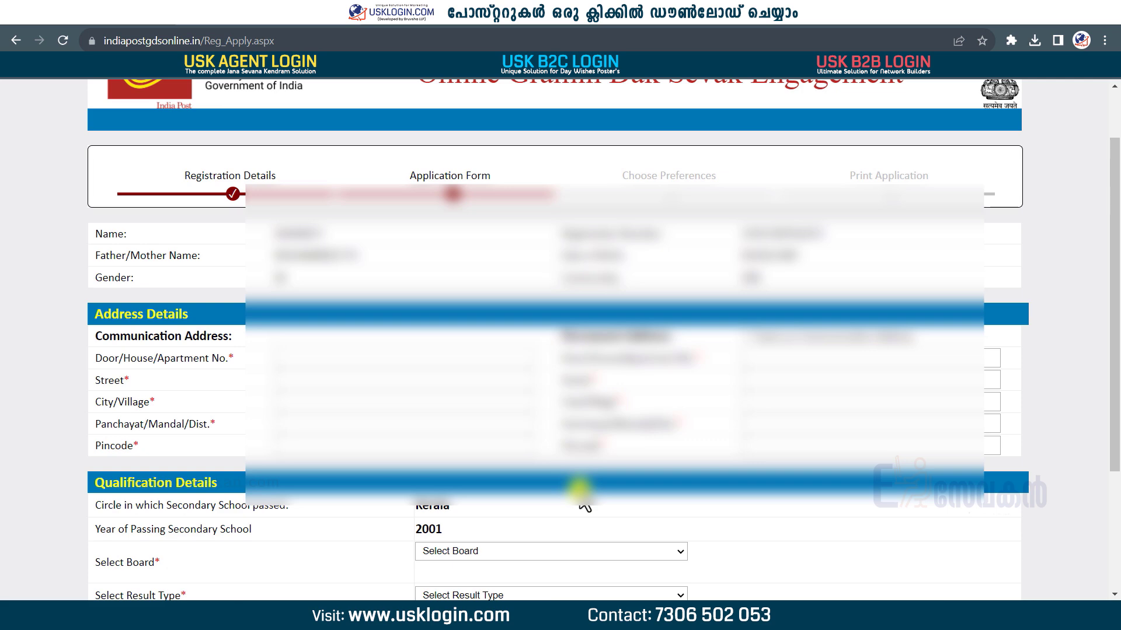
{"action": "scroll", "coordinate": [584, 505], "scroll_direction": "down", "scroll_amount": 3}
{"action": "scroll", "coordinate": [318, 392], "scroll_direction": "up", "scroll_amount": 4}
{"action": "left_click", "coordinate": [318, 392]}
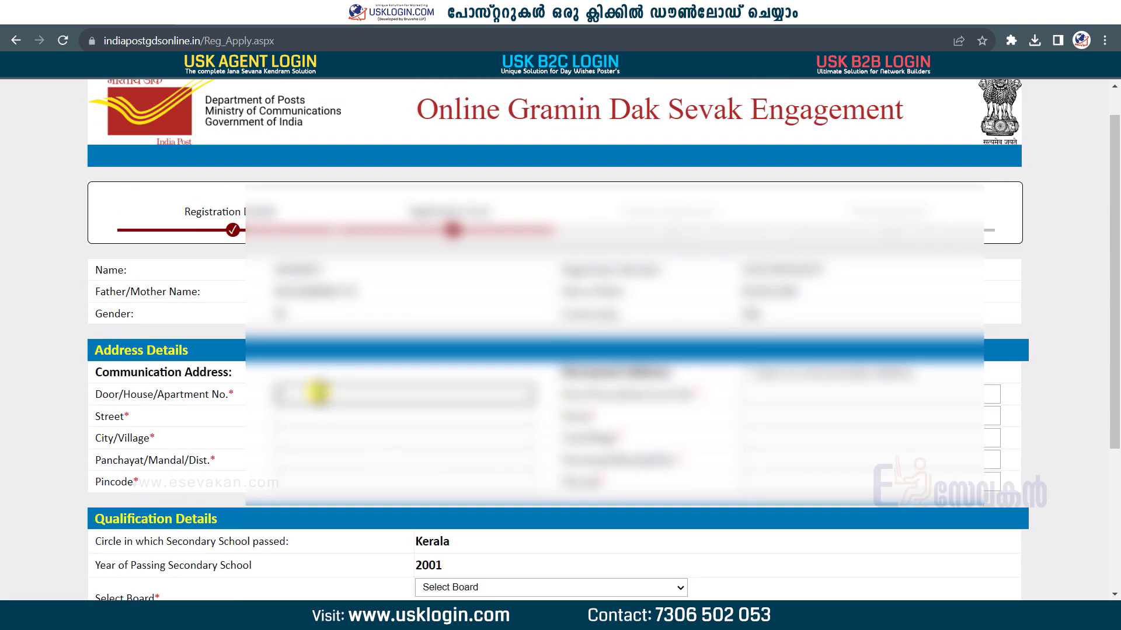
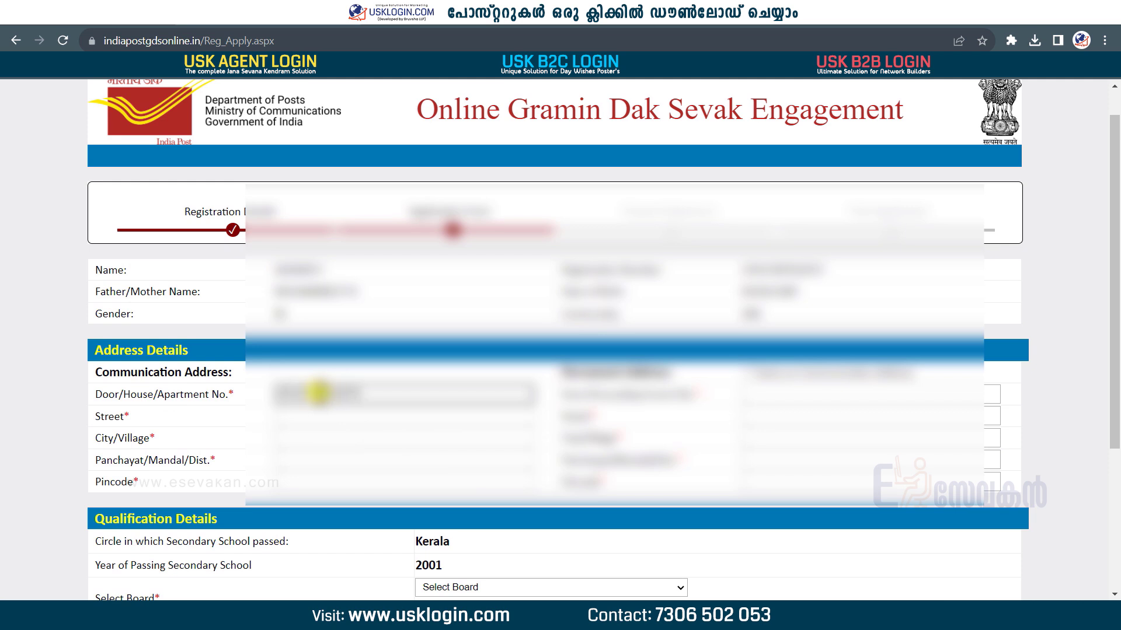
{"action": "left_click", "coordinate": [302, 418]}
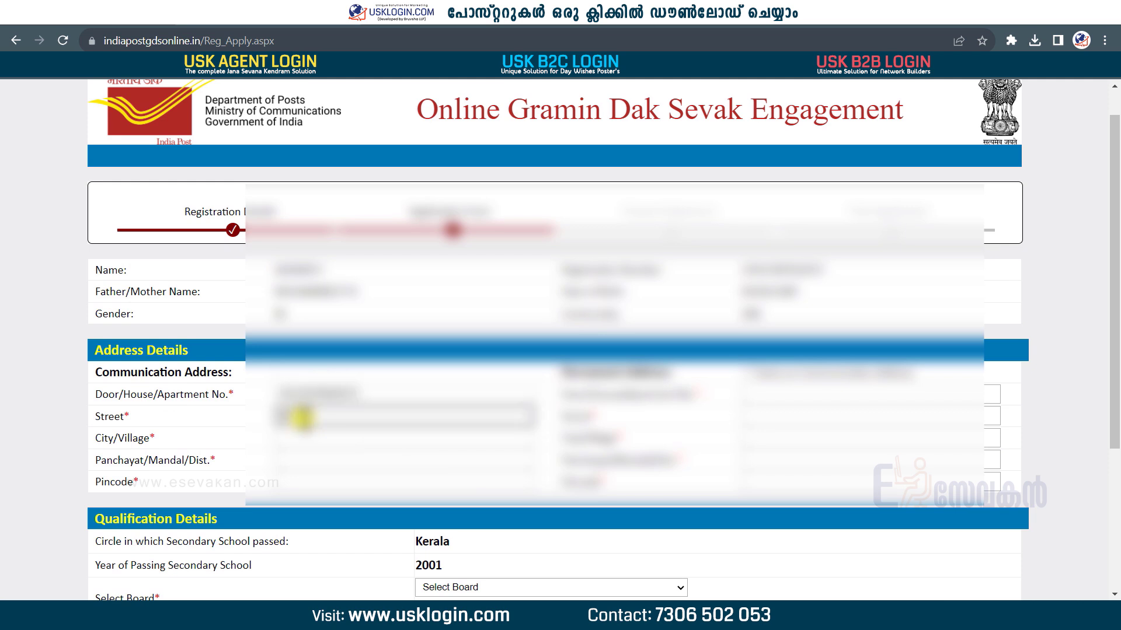
{"action": "left_click", "coordinate": [301, 436]}
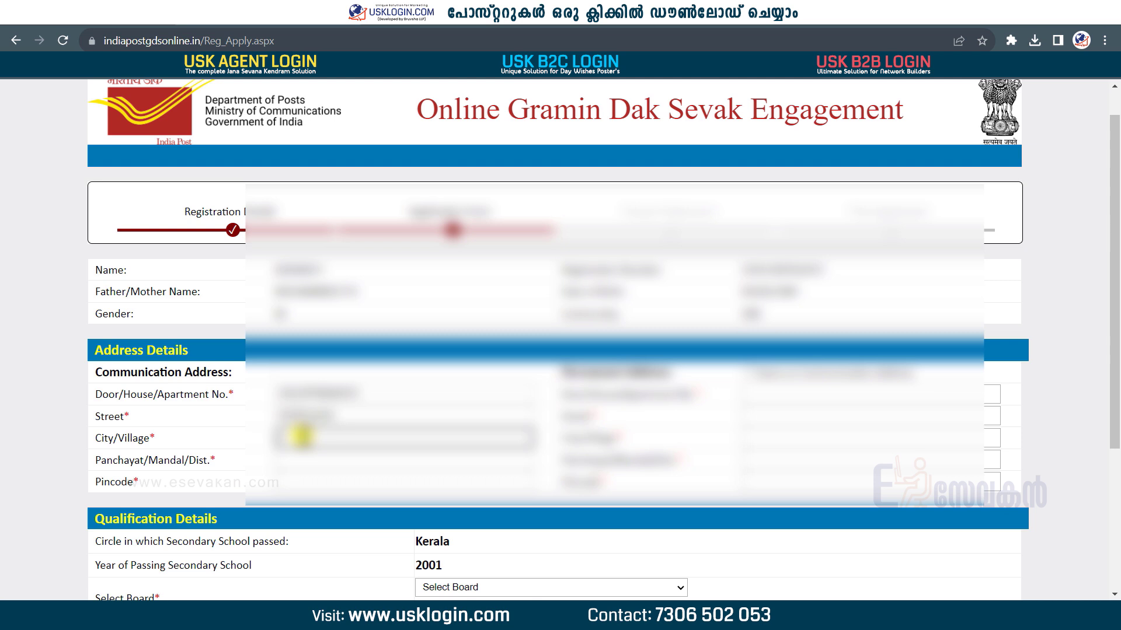
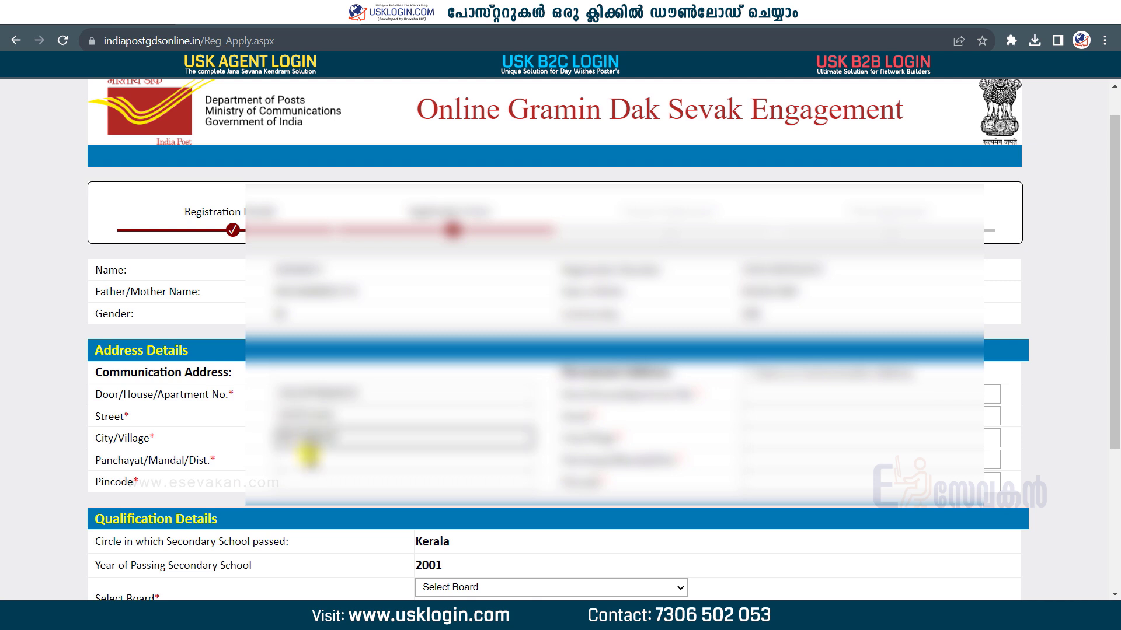
Step: Enter the district and pincode, then copy the address to the permanent address
{"action": "left_click", "coordinate": [301, 461]}
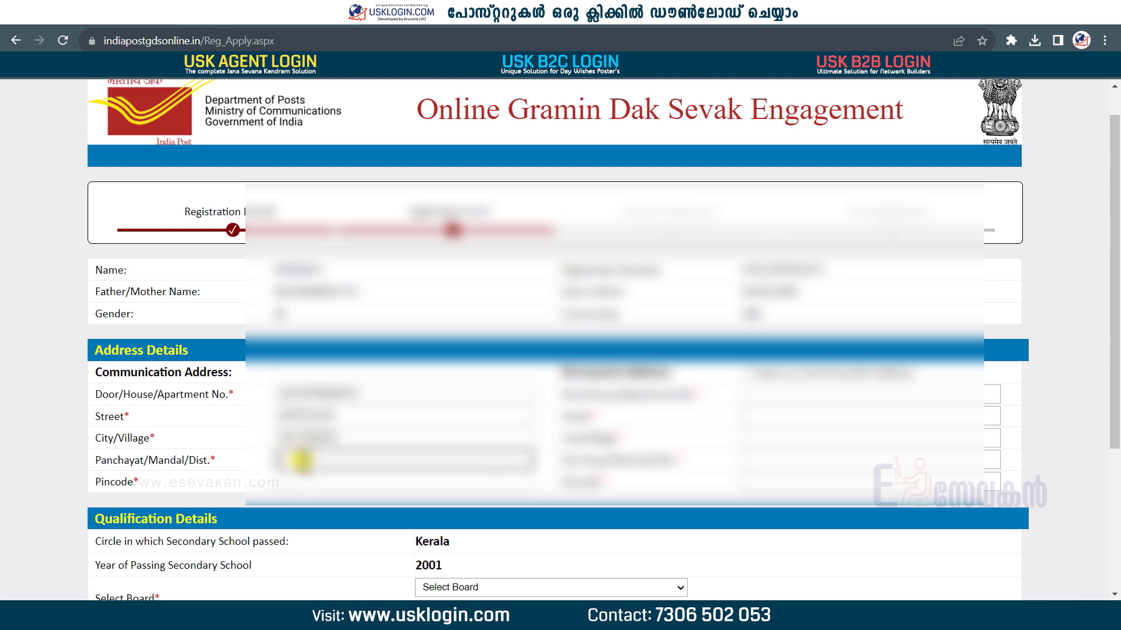
{"action": "left_click", "coordinate": [288, 484]}
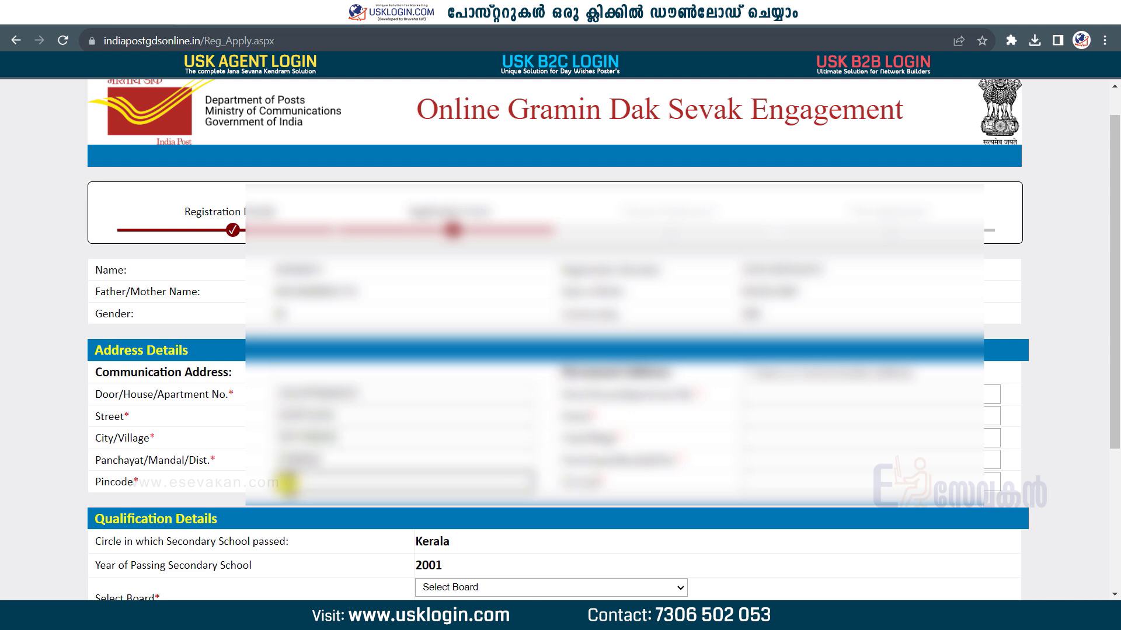
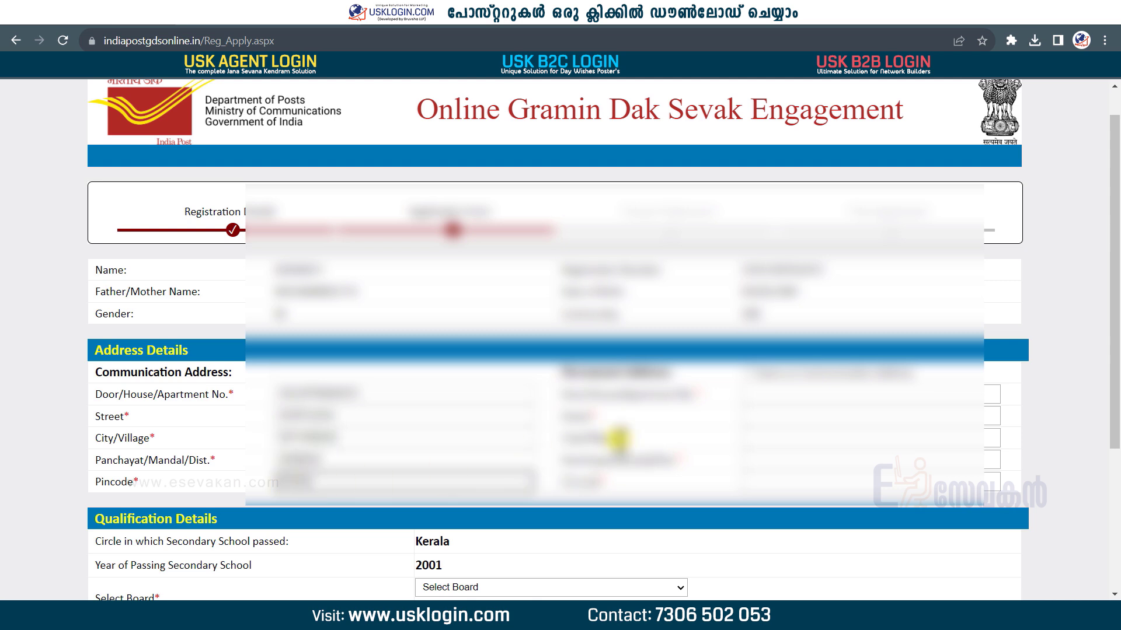
{"action": "left_click", "coordinate": [749, 372]}
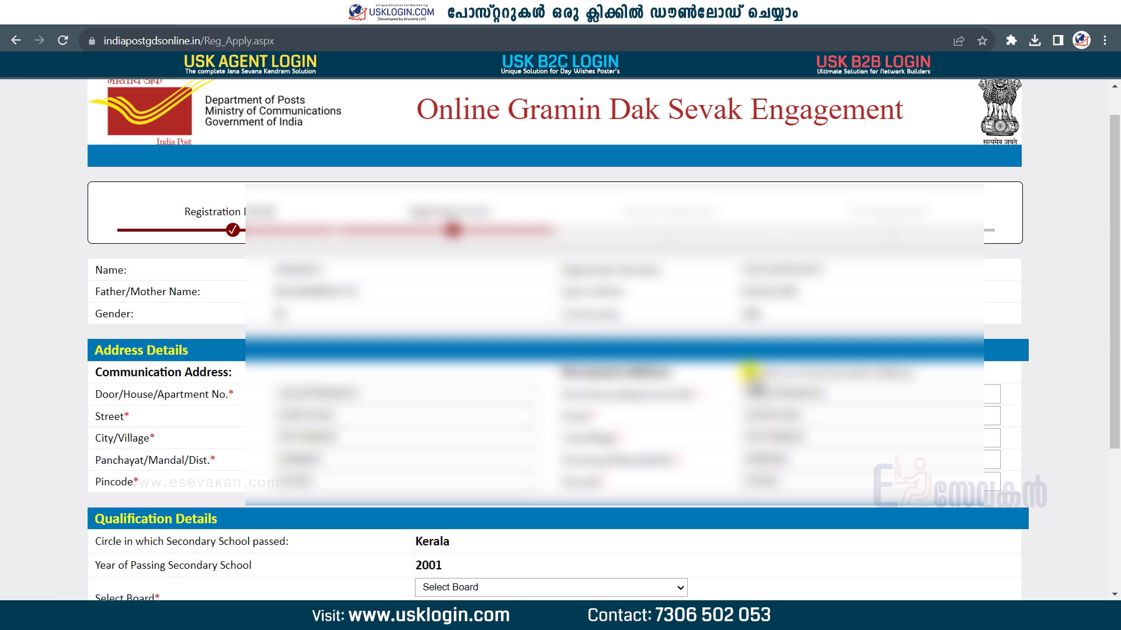
{"action": "scroll", "coordinate": [749, 373], "scroll_direction": "down", "scroll_amount": 4}
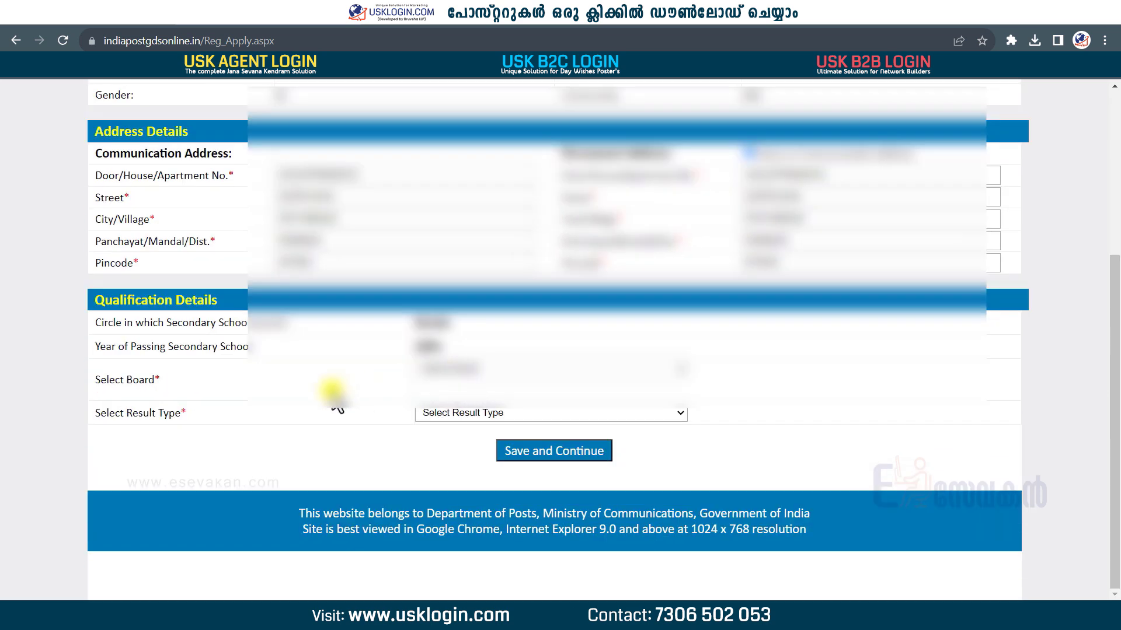
Step: Choose board Kerala SSLC upto 2004 with result type Marks
{"action": "left_click", "coordinate": [451, 365]}
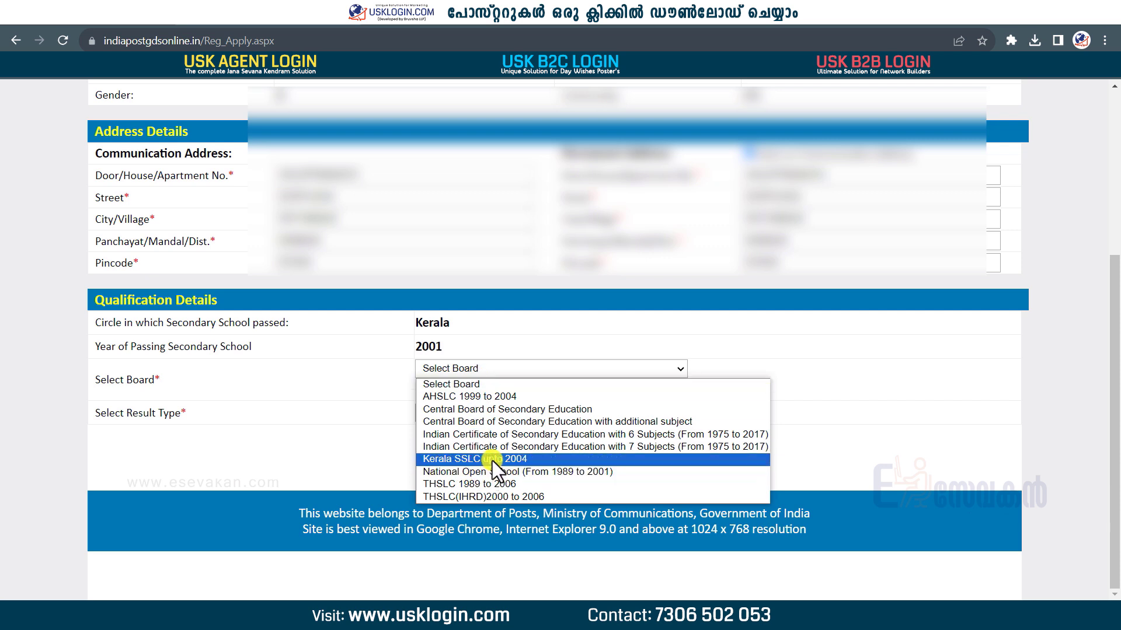
{"action": "left_click", "coordinate": [507, 458]}
{"action": "left_click", "coordinate": [480, 414]}
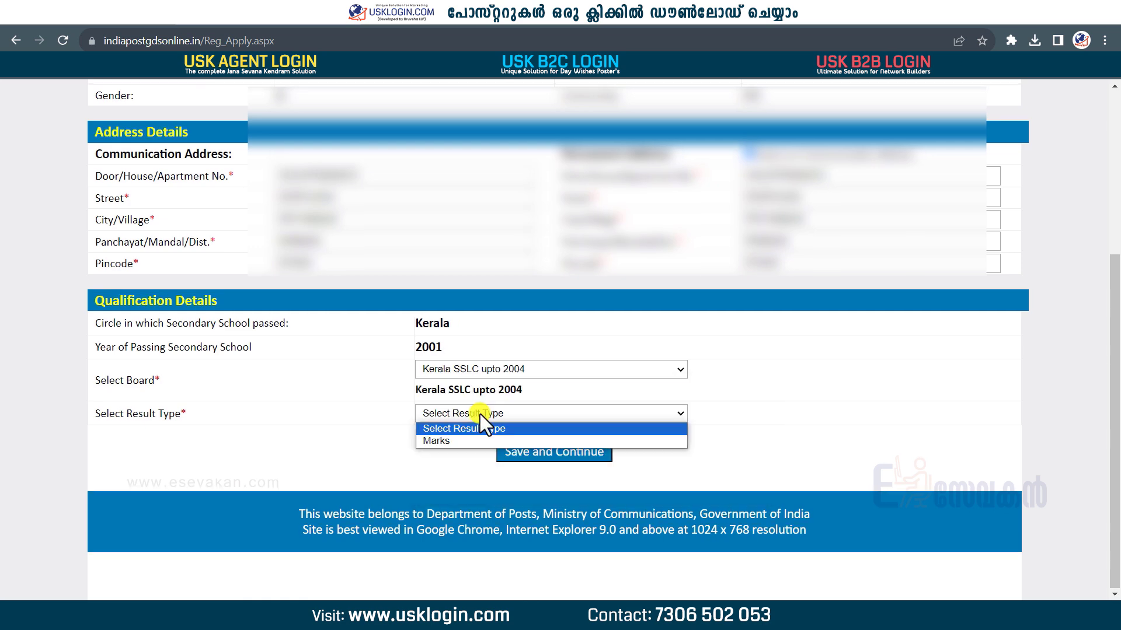
{"action": "left_click", "coordinate": [463, 442]}
Step: Pick the first-language subject, enter 90 for English Paper and save the qualification details
{"action": "scroll", "coordinate": [551, 449], "scroll_direction": "down", "scroll_amount": 3}
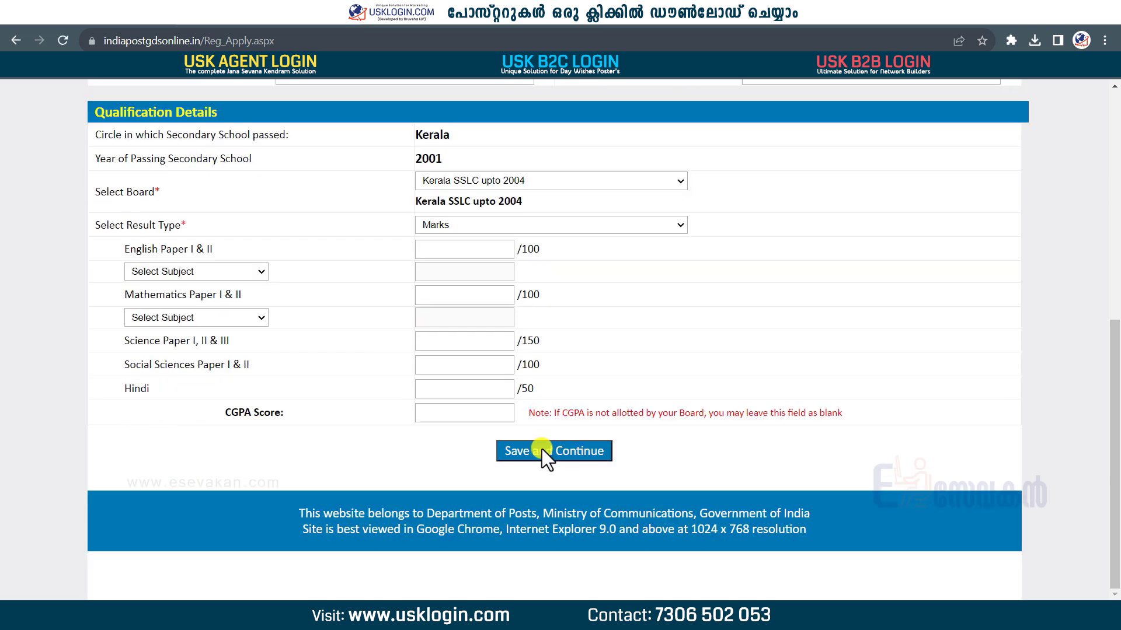
{"action": "left_click", "coordinate": [262, 275]}
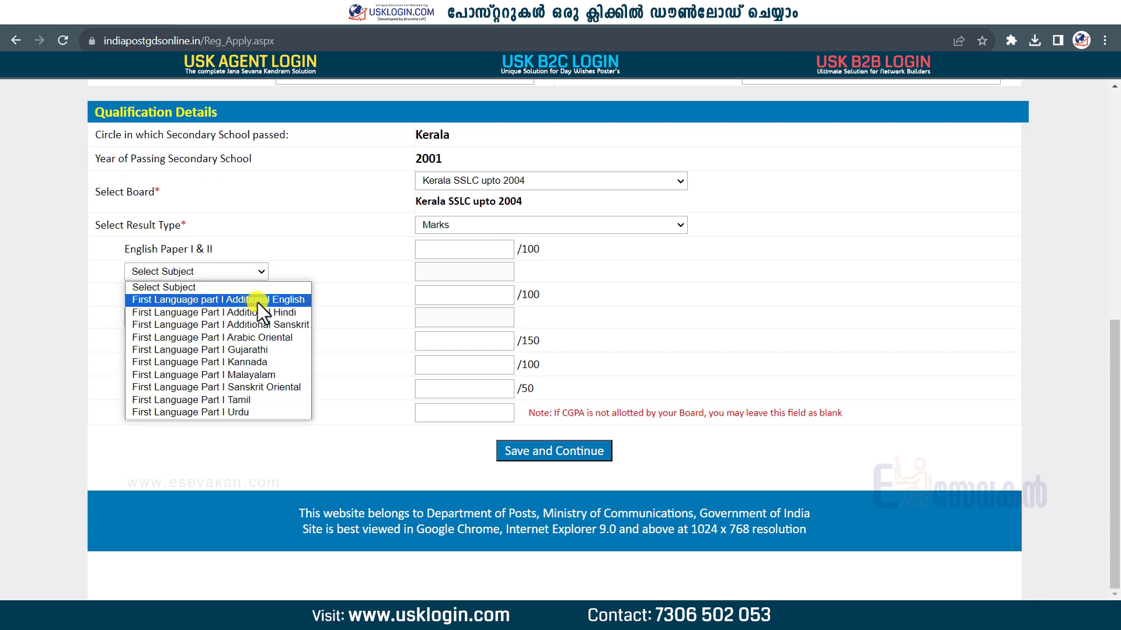
{"action": "left_click", "coordinate": [267, 375]}
{"action": "left_click", "coordinate": [466, 252]}
{"action": "type", "text": "90"}
{"action": "left_click", "coordinate": [460, 279]}
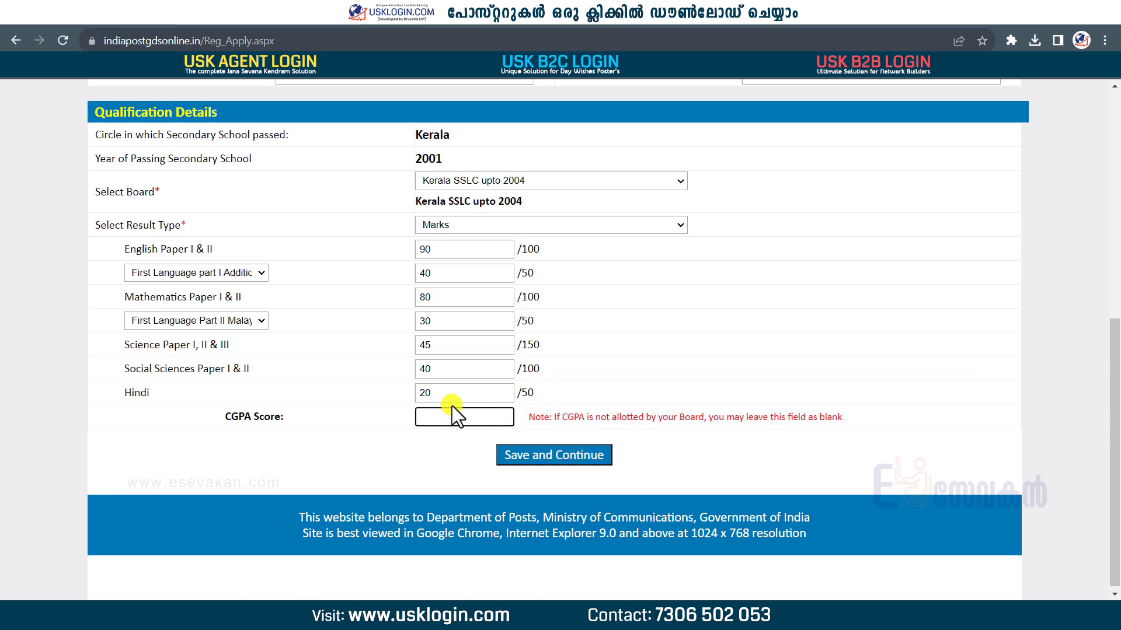
{"action": "left_click", "coordinate": [548, 456]}
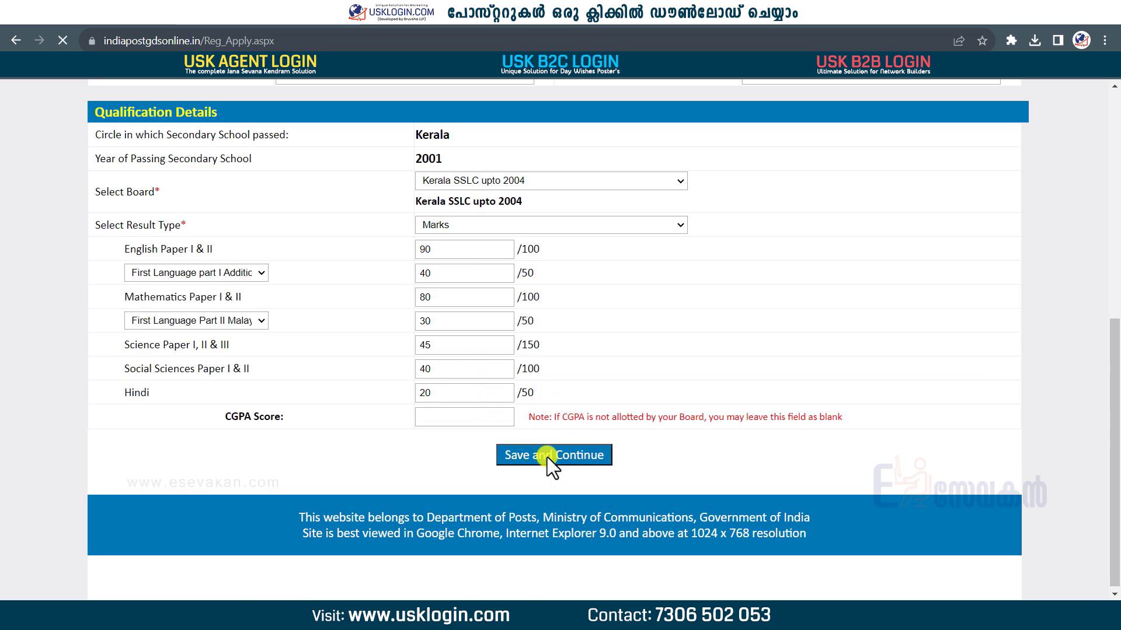
{"action": "scroll", "coordinate": [723, 459], "scroll_direction": "down", "scroll_amount": 5}
Step: Choose Thalassery Division and give Iritty SO preference 1 and Chokli SO preference 2
{"action": "scroll", "coordinate": [724, 459], "scroll_direction": "down", "scroll_amount": 1}
{"action": "left_click", "coordinate": [697, 185]}
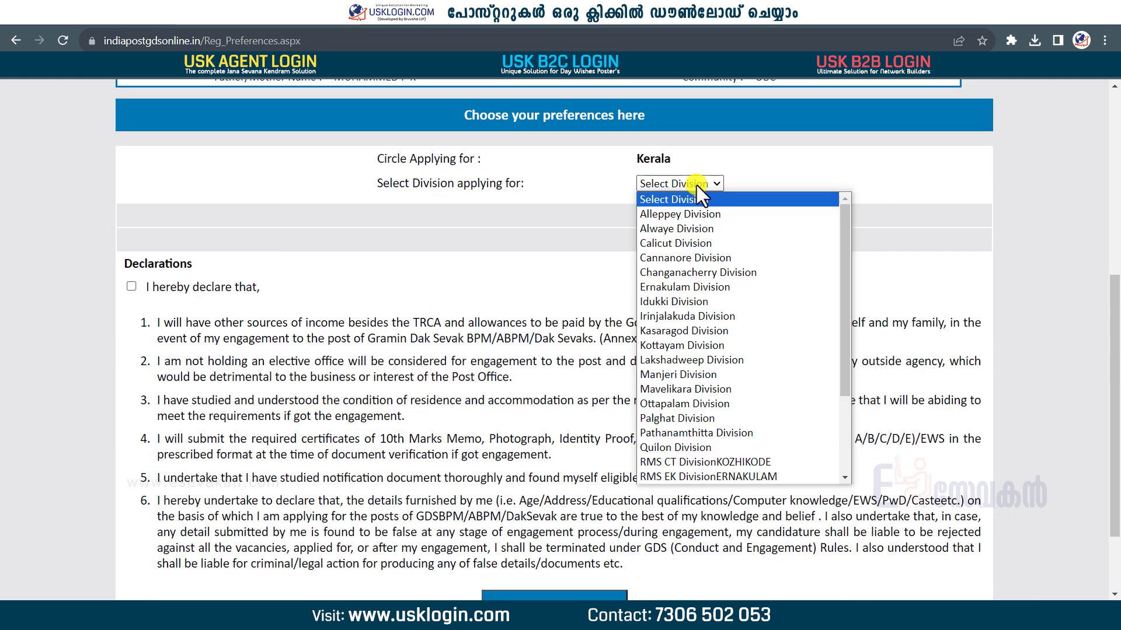
{"action": "scroll", "coordinate": [724, 448], "scroll_direction": "down", "scroll_amount": 2}
{"action": "scroll", "coordinate": [724, 448], "scroll_direction": "up", "scroll_amount": 3}
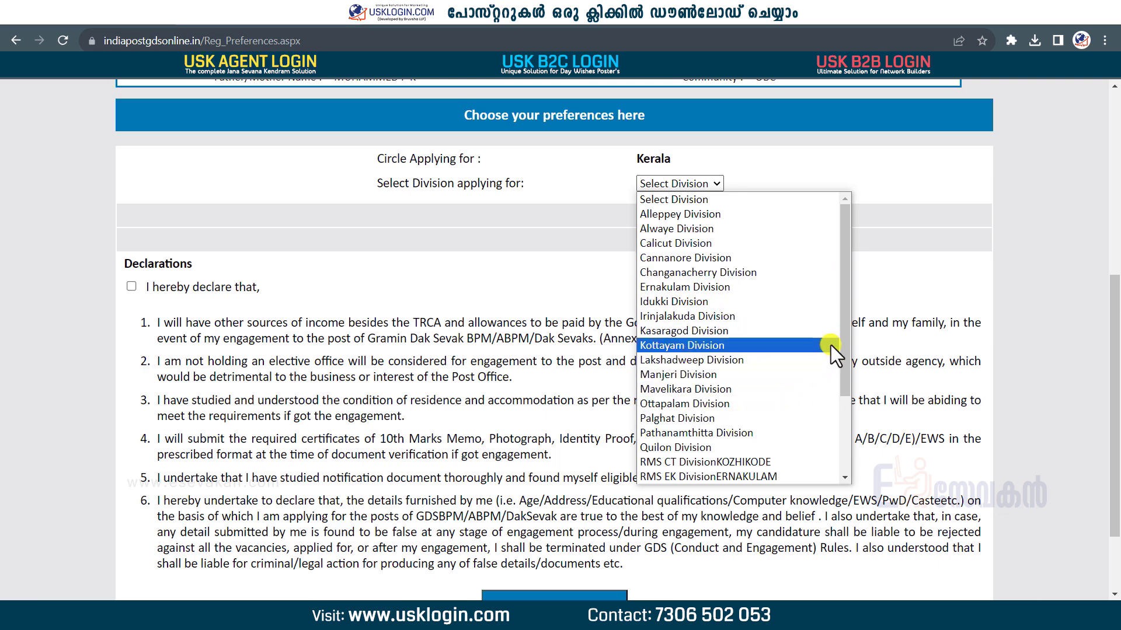
{"action": "left_click_drag", "start_coordinate": [845, 307], "coordinate": [850, 350]}
{"action": "left_click", "coordinate": [762, 409]}
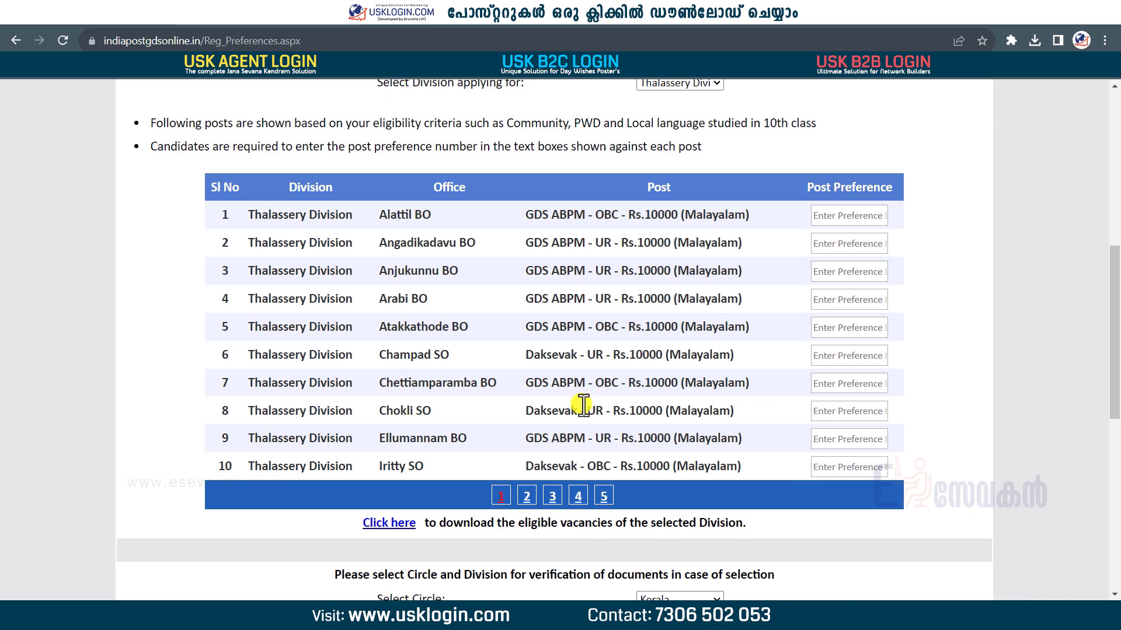
{"action": "left_click", "coordinate": [849, 465]}
{"action": "type", "text": "1"}
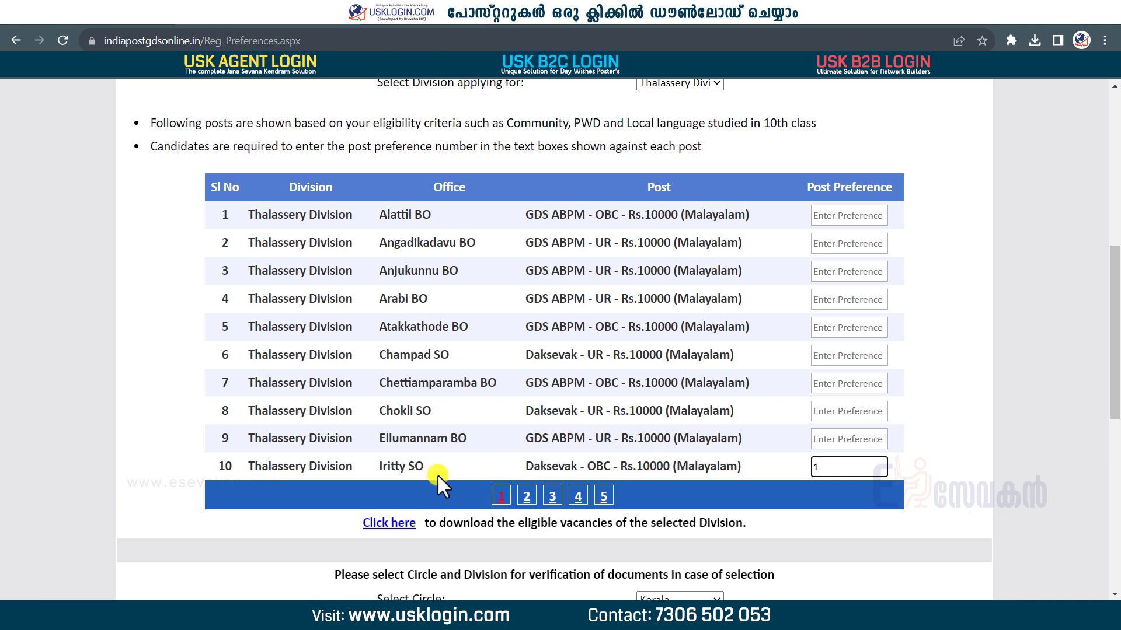
{"action": "left_click", "coordinate": [823, 411]}
{"action": "type", "text": "2"}
Step: Submit the preferences with the declaration, acknowledge both alerts and proceed to fee payment
{"action": "scroll", "coordinate": [769, 447], "scroll_direction": "down", "scroll_amount": 1}
{"action": "scroll", "coordinate": [768, 446], "scroll_direction": "down", "scroll_amount": 3}
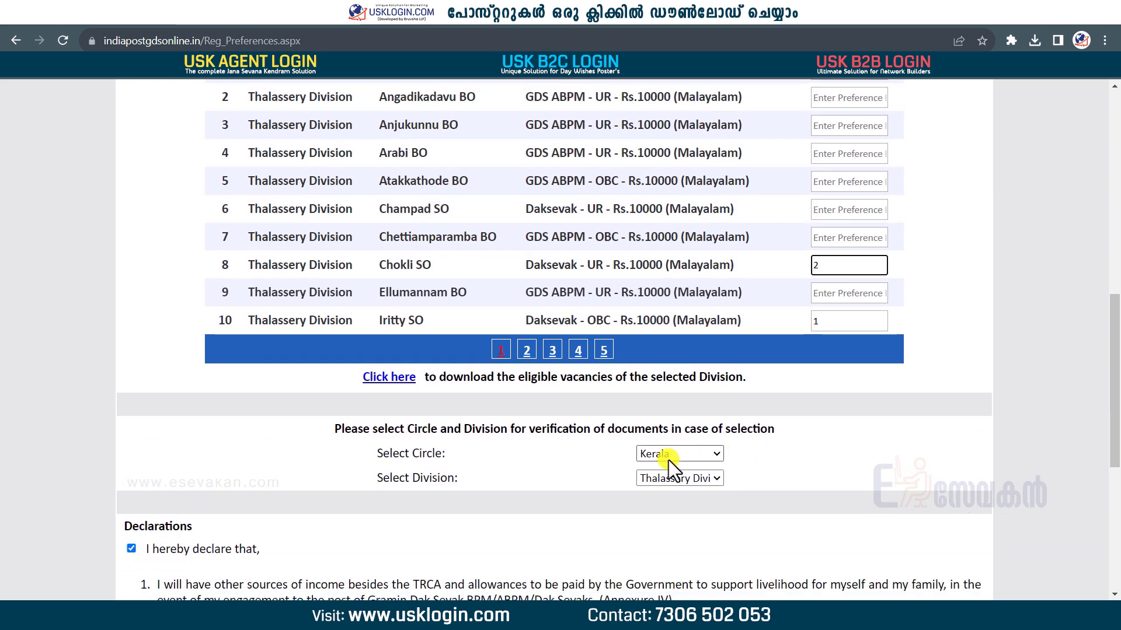
{"action": "scroll", "coordinate": [693, 352], "scroll_direction": "down", "scroll_amount": 1}
{"action": "scroll", "coordinate": [660, 402], "scroll_direction": "down", "scroll_amount": 2}
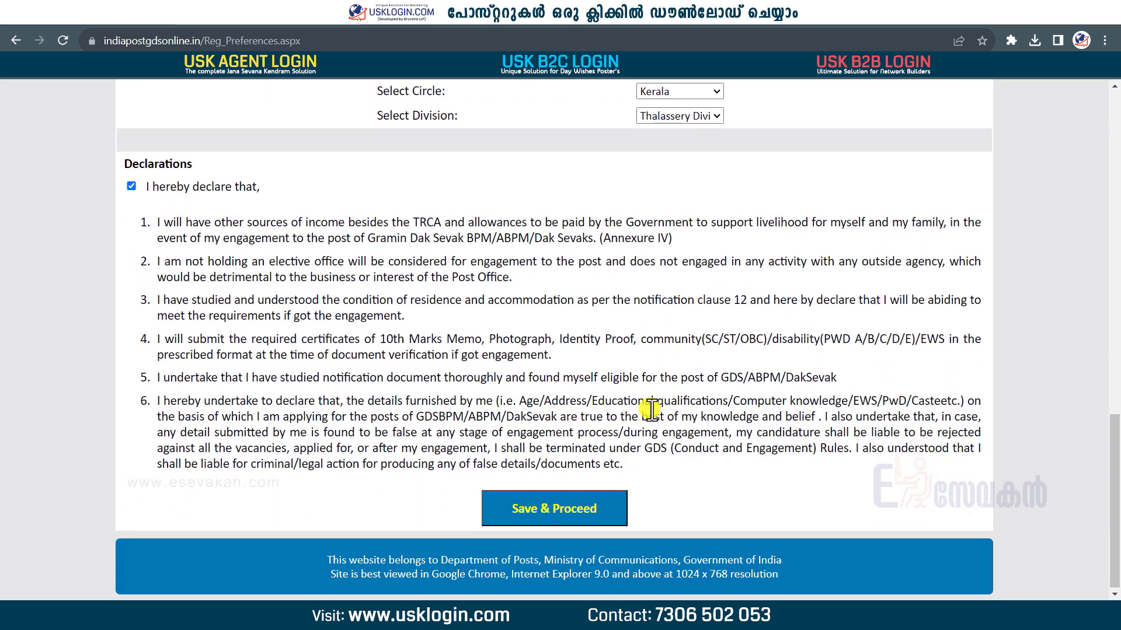
{"action": "scroll", "coordinate": [573, 469], "scroll_direction": "up", "scroll_amount": 3}
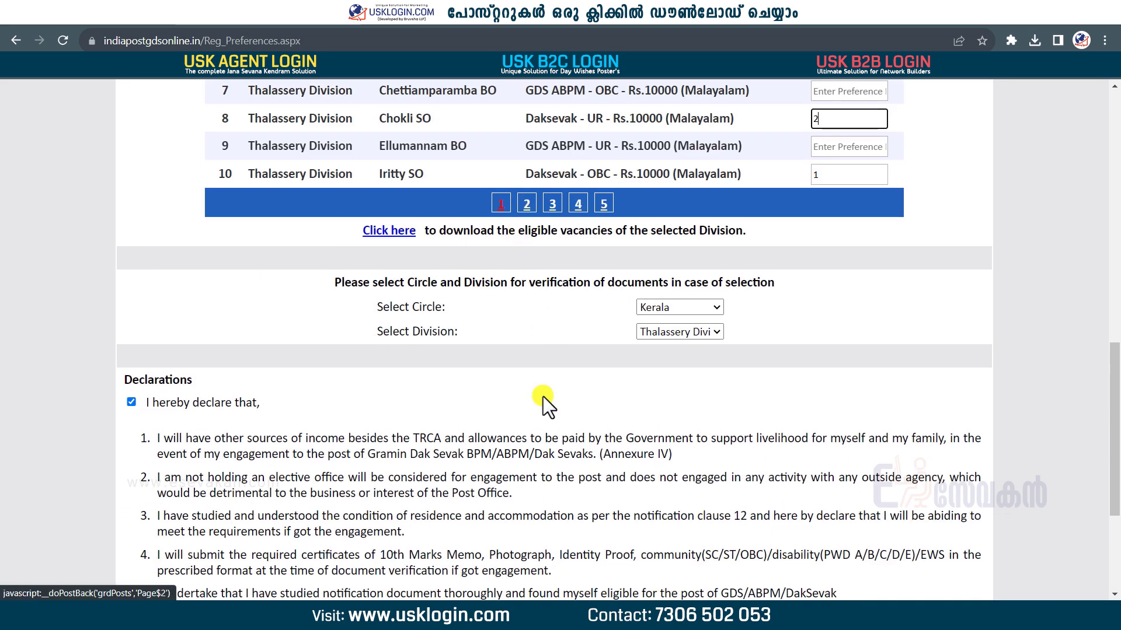
{"action": "scroll", "coordinate": [541, 365], "scroll_direction": "down", "scroll_amount": 3}
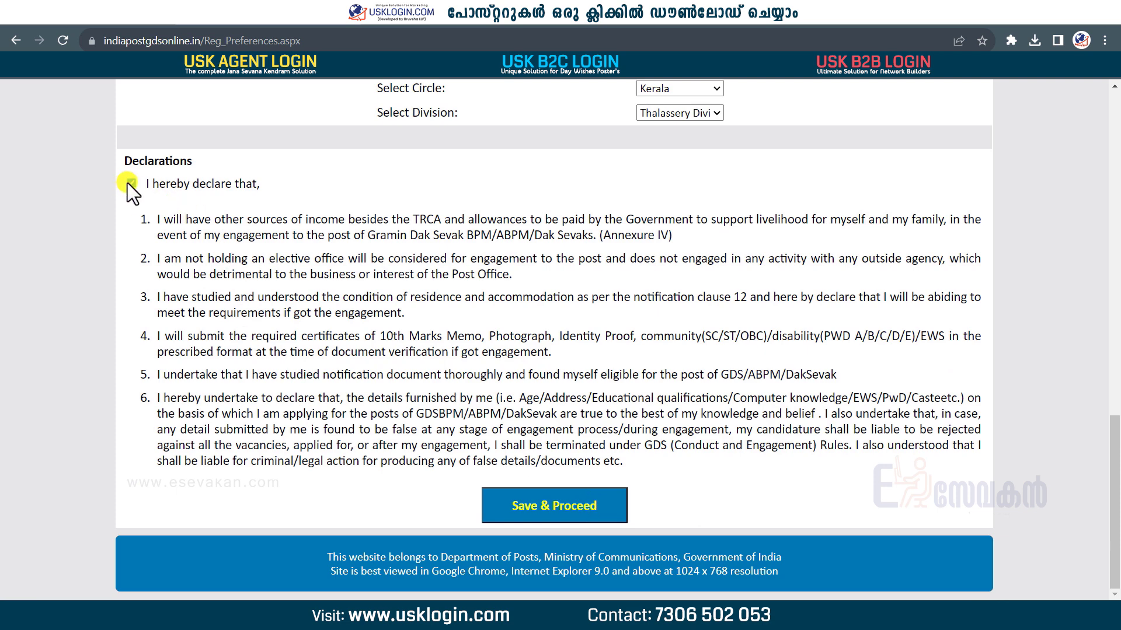
{"action": "left_click", "coordinate": [570, 506]}
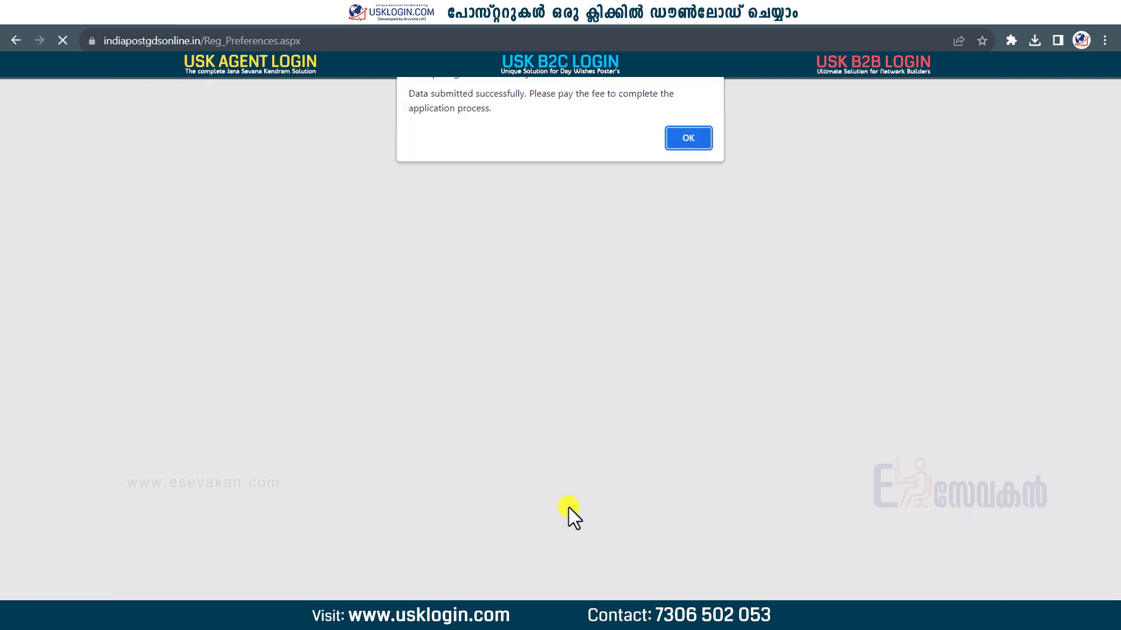
{"action": "left_click", "coordinate": [689, 139]}
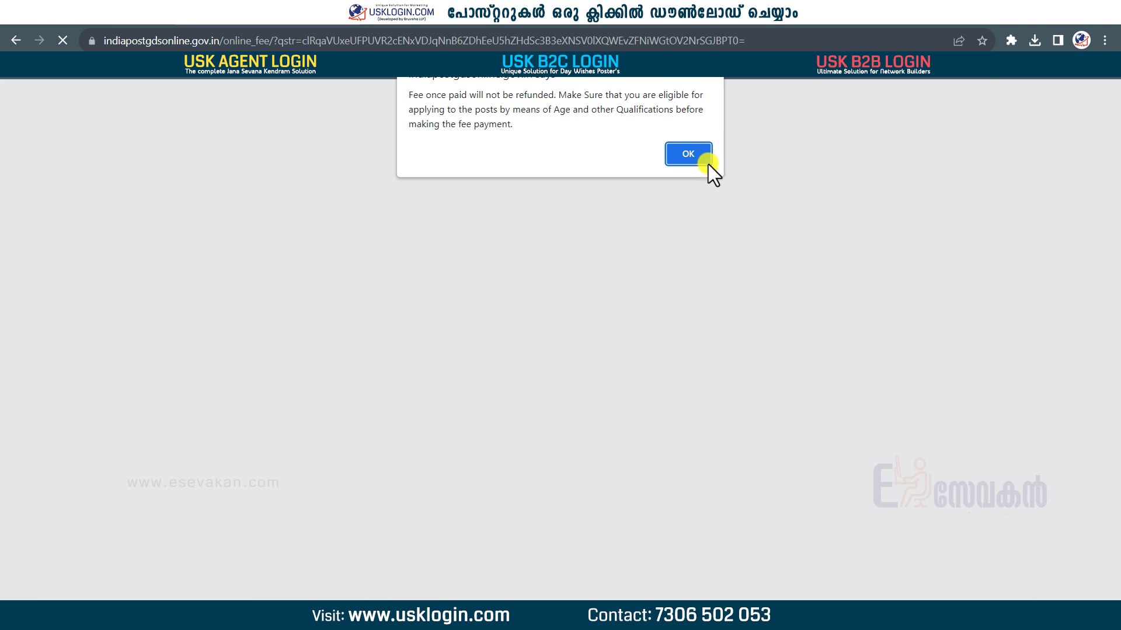
{"action": "left_click", "coordinate": [696, 154]}
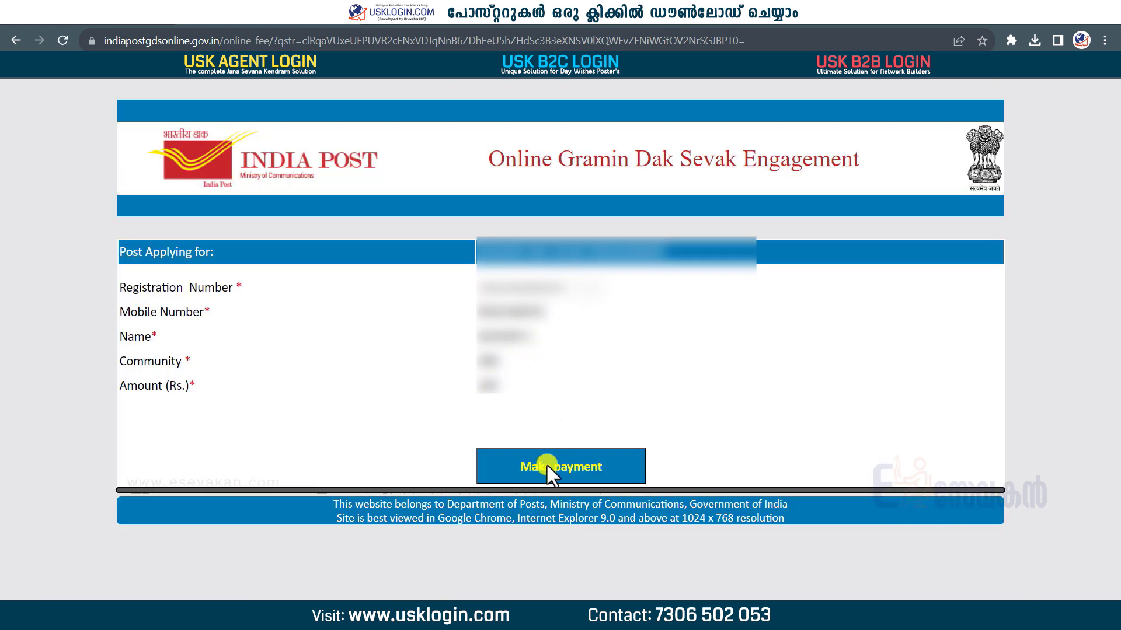
{"action": "left_click", "coordinate": [562, 472]}
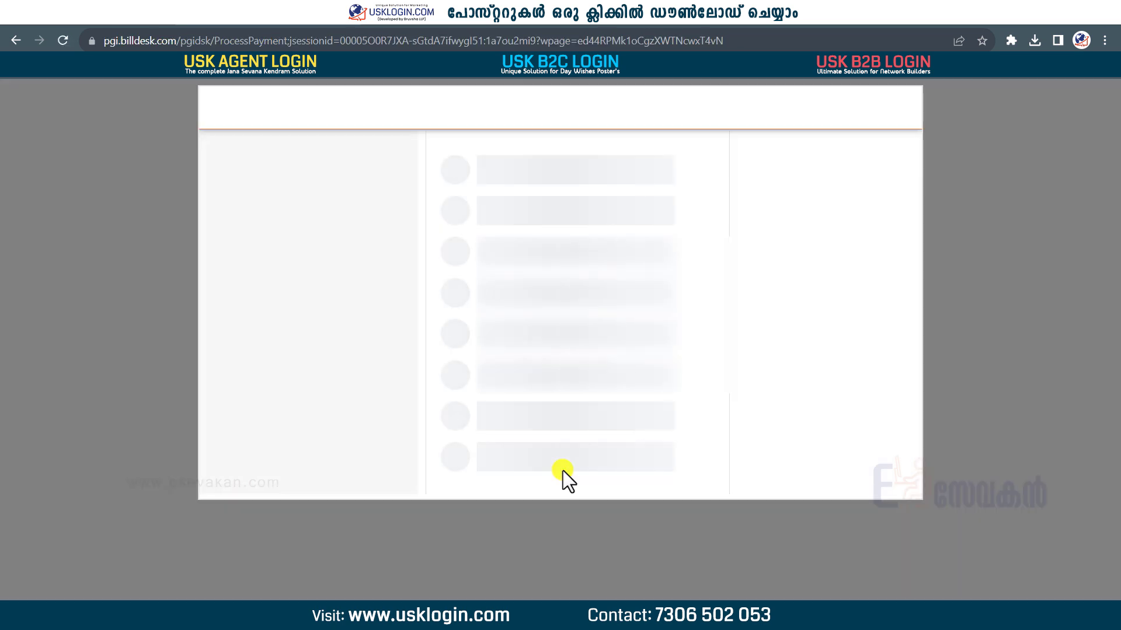
Step: Pay the ₹100.00 fee by QR code, selecting BHIM UPI as the QR option
{"action": "left_click", "coordinate": [286, 335]}
{"action": "left_click", "coordinate": [534, 309]}
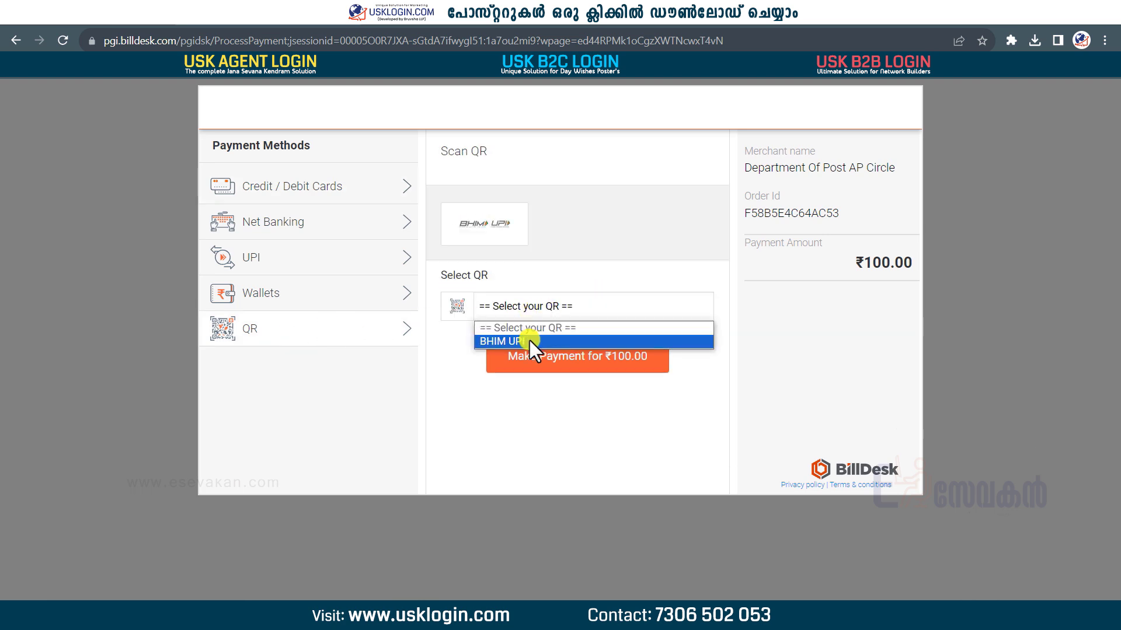
{"action": "left_click", "coordinate": [530, 341]}
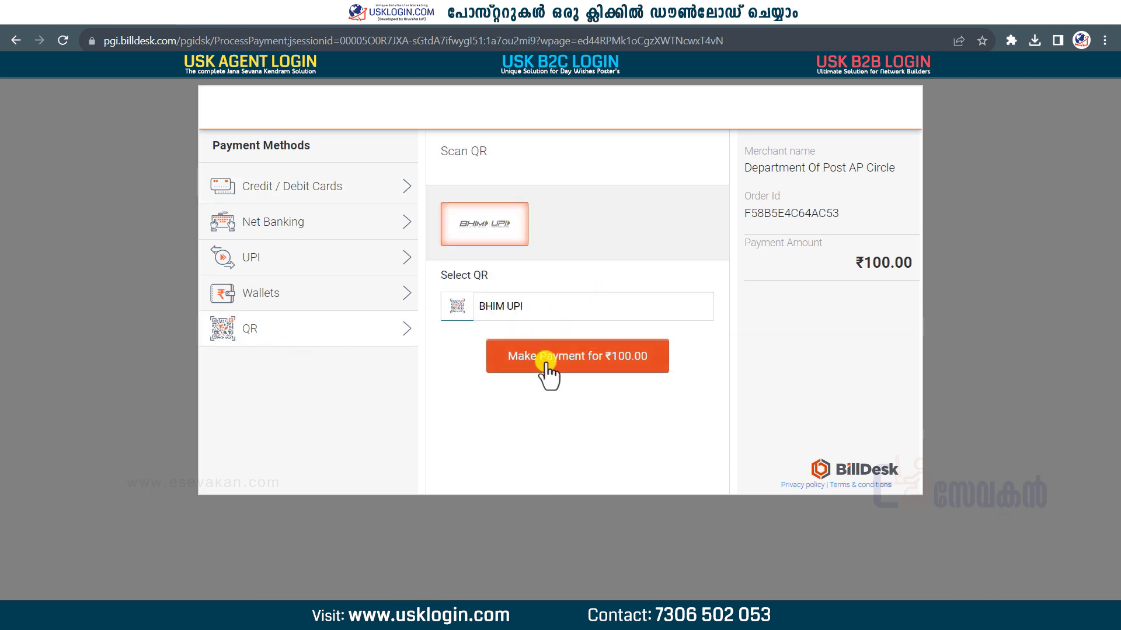